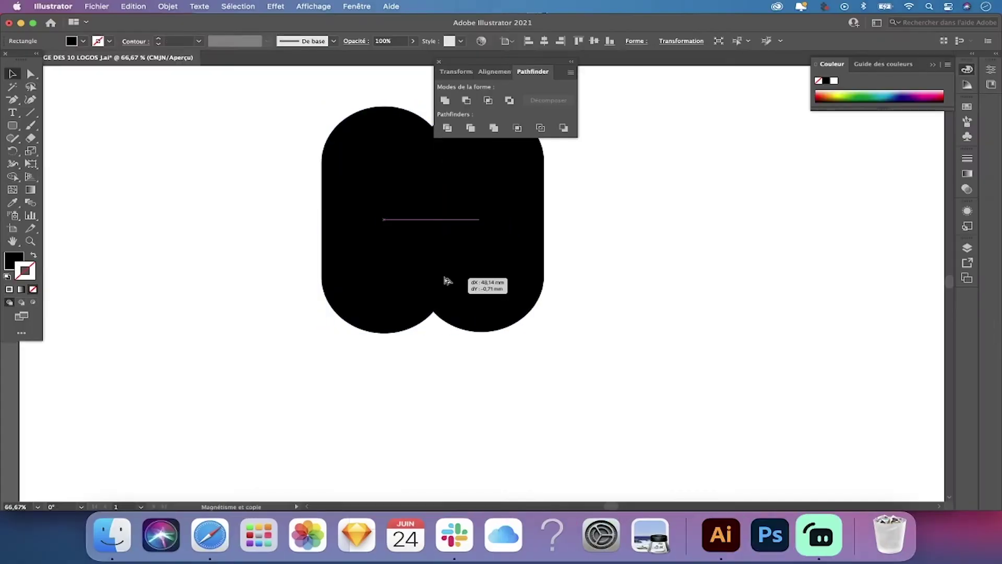
Enlarge the back black pill shape behind the smaller duplicate
drag(528, 208, 239, 101)
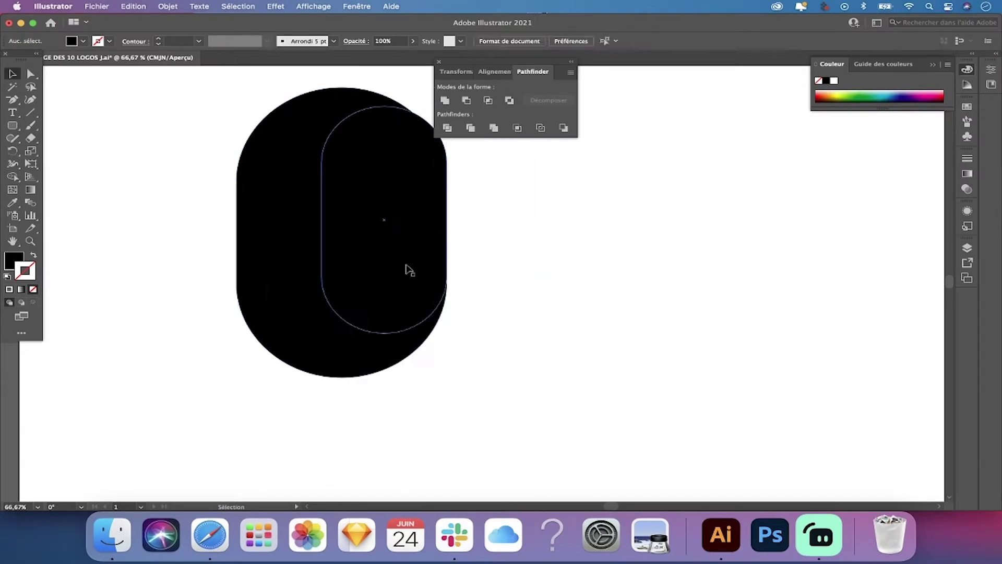
Give the inner pill a white stroke and draw a circle for the J's curve
double_click(13, 259)
click(626, 204)
key(l)
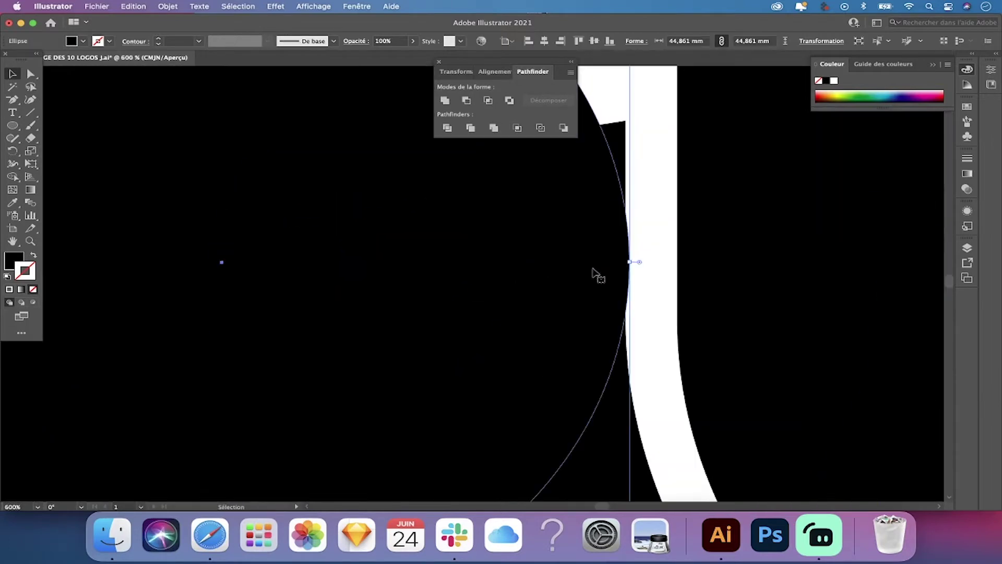
mouse_move(595, 275)
mouse_down()
mouse_move(622, 267)
mouse_move(605, 138)
mouse_up()
Select the J path and zoom out to view the whole J
key(super+minus)
key(super+minus)
key(super+minus)
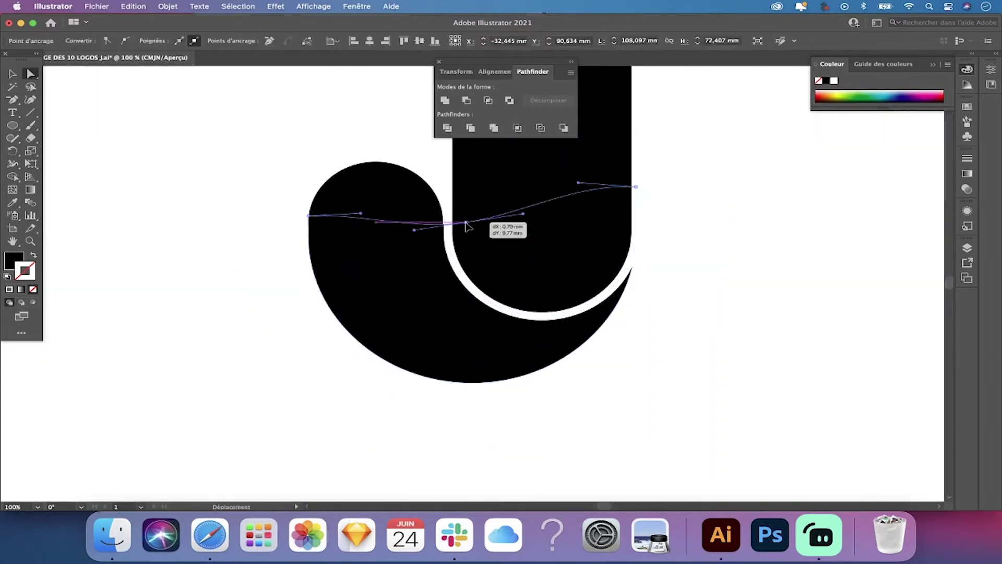
key(v)
click(417, 315)
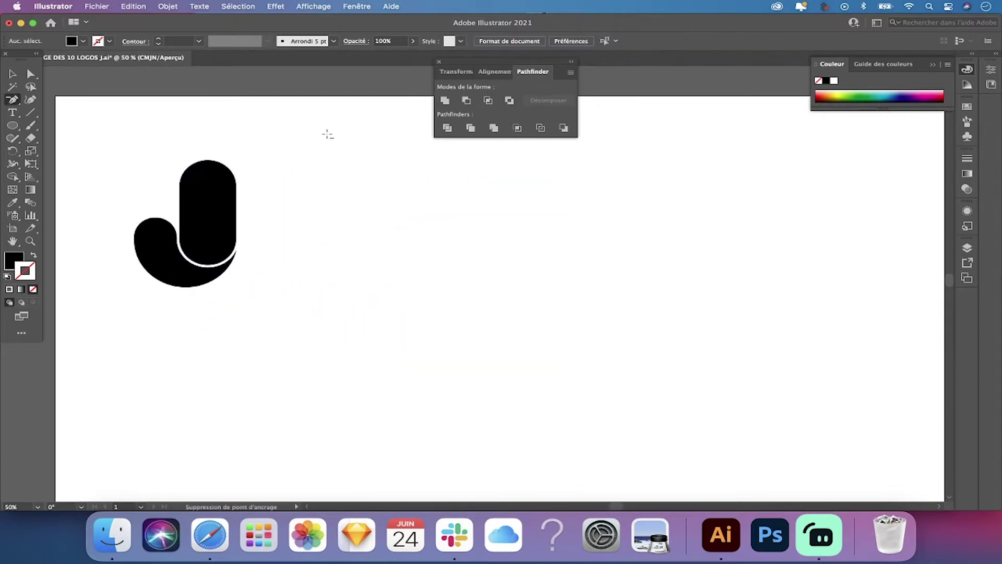
key(l)
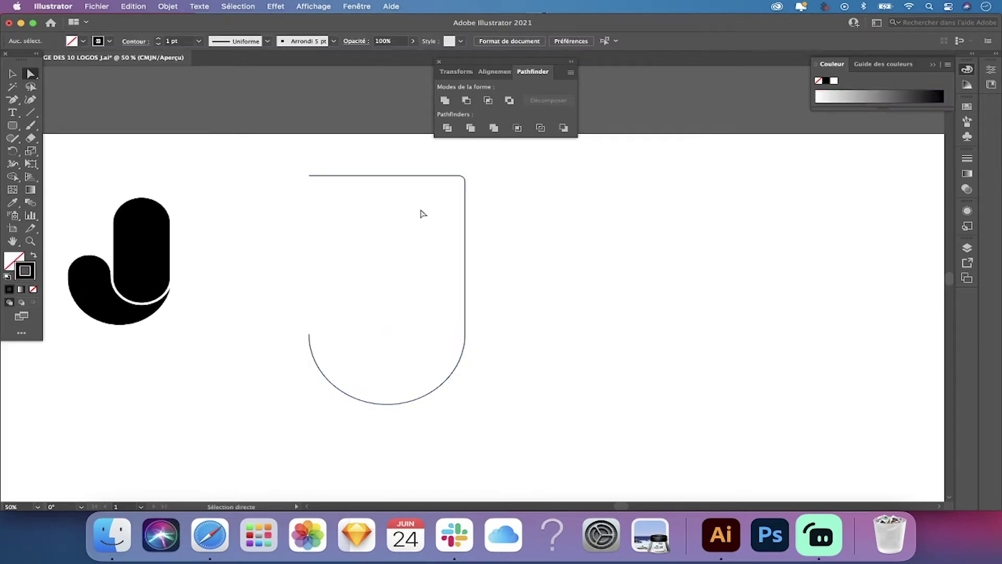
Shrink the copied arc proportionally inside the U-shaped outline
click(13, 74)
key(a)
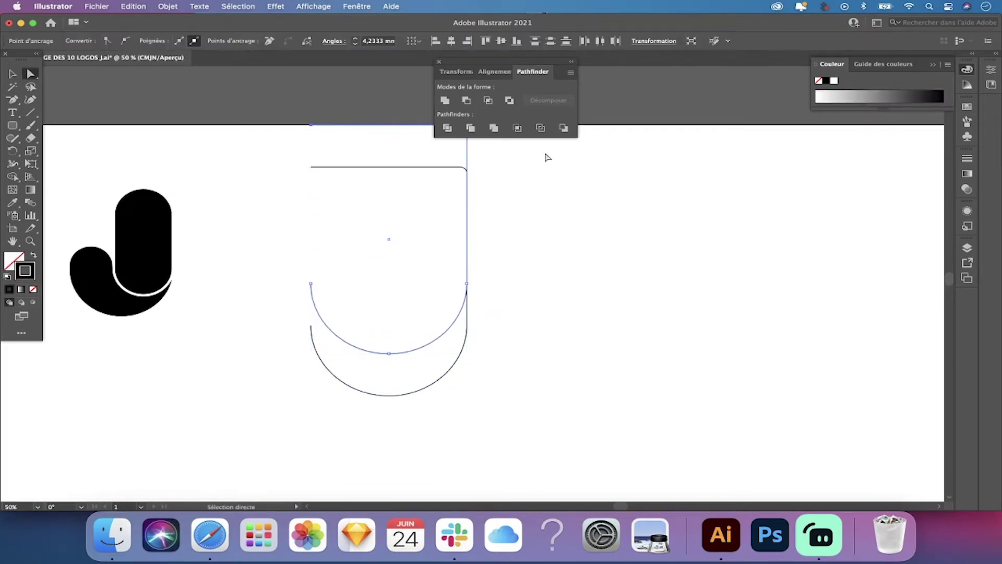
drag(419, 293, 408, 293)
click(391, 278)
scroll(402, 225, right, 5)
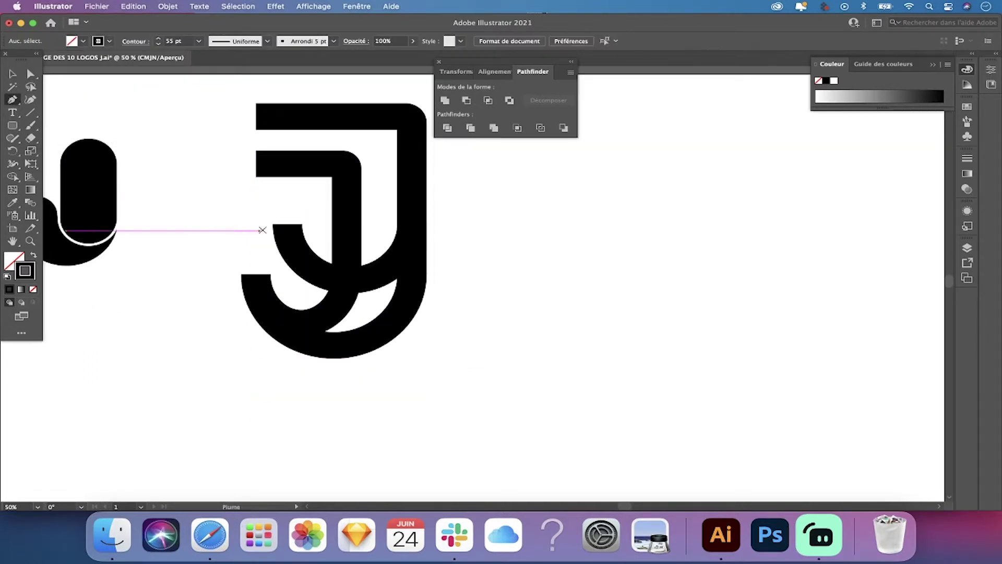
Move the double-J beside the first logo and nudge an anchor to refine its shape
key(v)
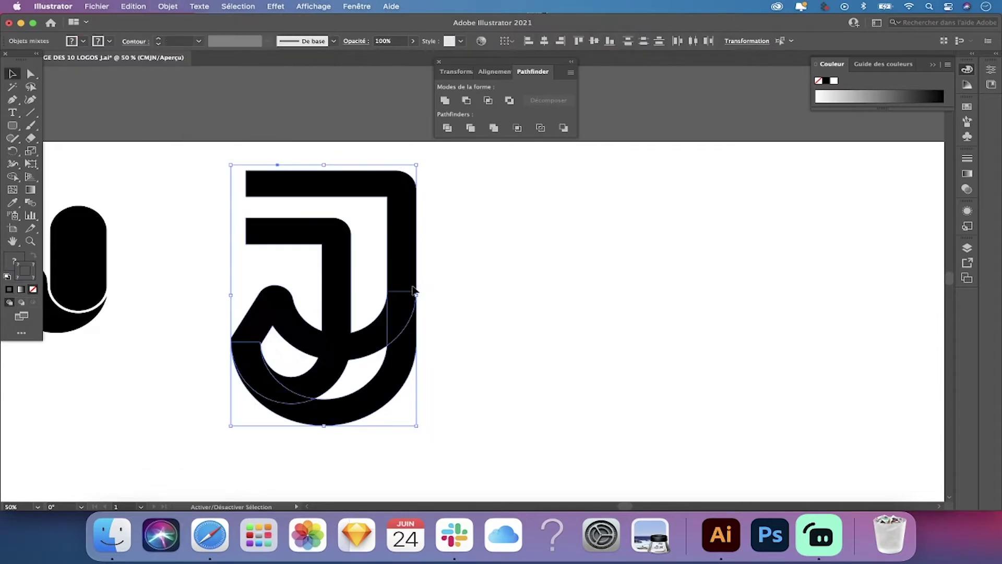
drag(360, 277, 413, 274)
scroll(430, 308, right, 3)
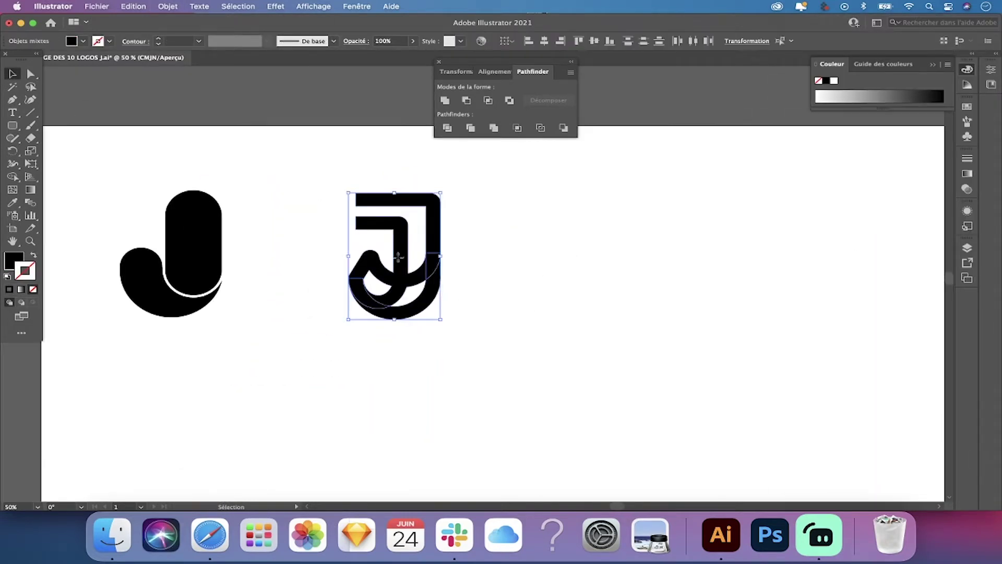
key(a)
drag(350, 230, 351, 234)
scroll(360, 231, right, 5)
click(117, 164)
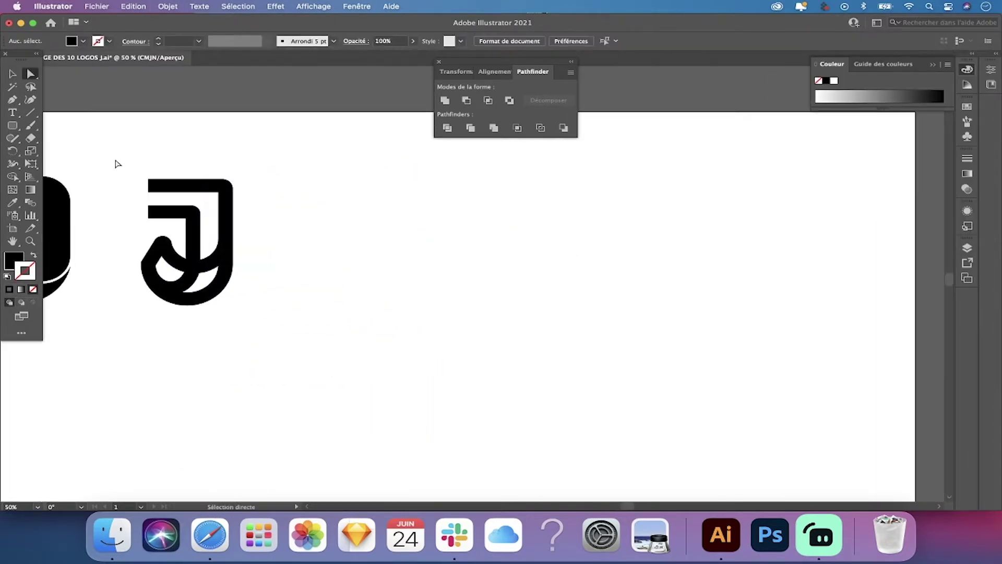
Draw a tall stem rectangle and fully round its bottom-right corner
drag(409, 177, 334, 294)
mouse_move(395, 283)
mouse_down()
mouse_move(373, 263)
mouse_move(436, 301)
mouse_up()
drag(13, 125, 78, 148)
Add a circle against the stem with black fill and a white stroke
drag(308, 254, 403, 335)
key(v)
mouse_move(362, 308)
mouse_down()
mouse_move(395, 327)
mouse_move(351, 348)
mouse_up()
key(d)
key(shift+x)
click(476, 401)
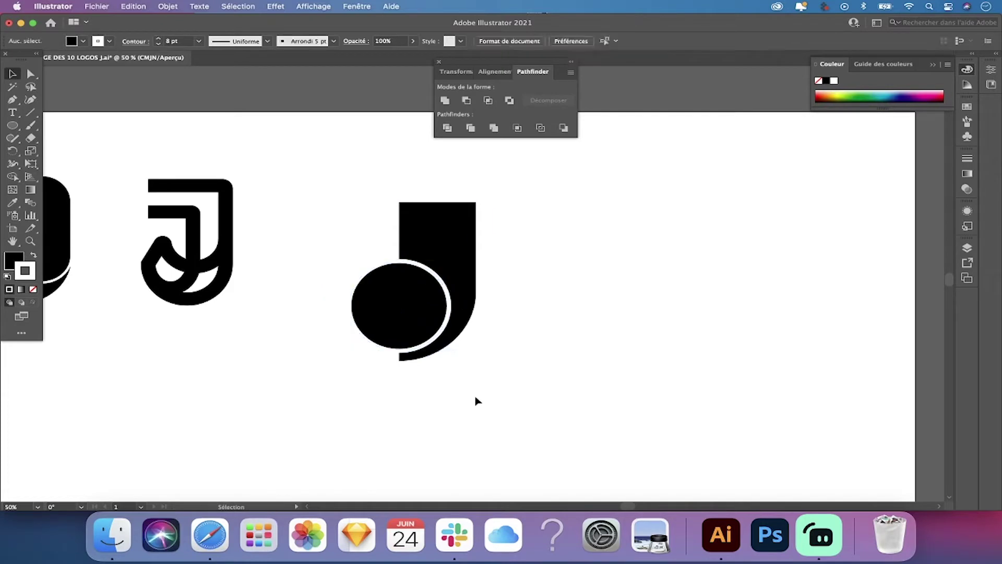
Stretch the stem rectangle taller and zoom in on the third logo
drag(469, 220, 468, 205)
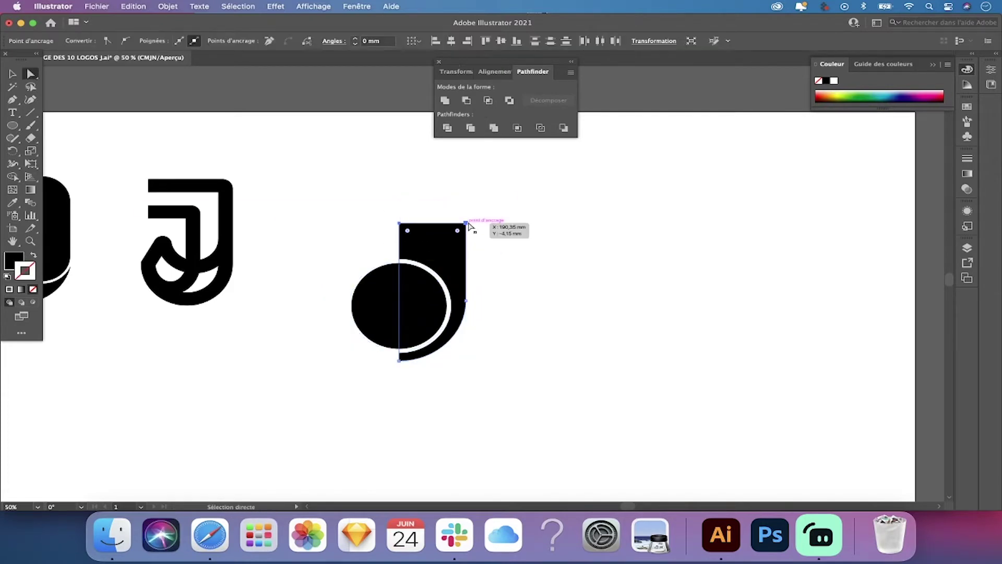
key(a)
key(super+1)
click(168, 6)
key(Escape)
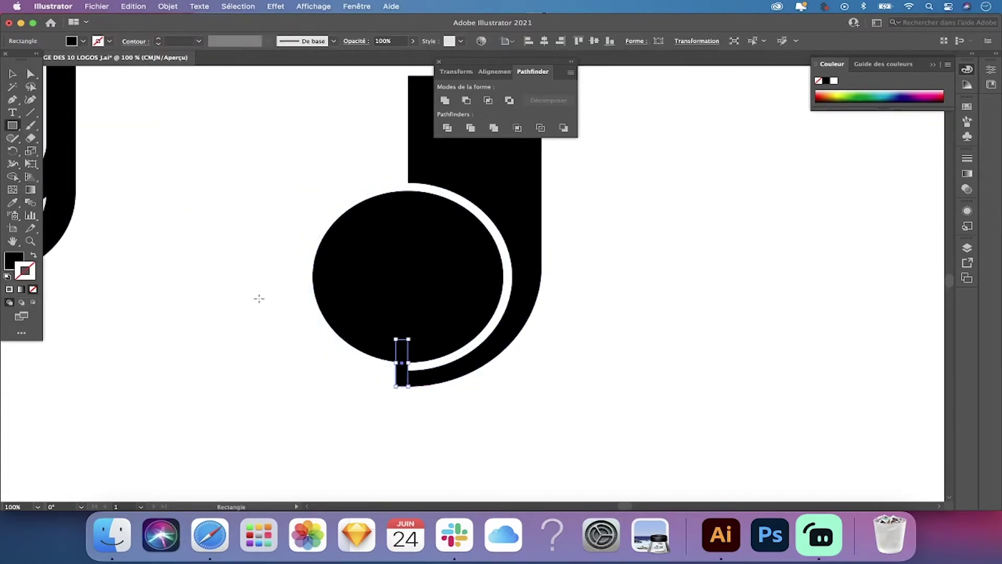
Delete anchor points on the circle in isolation mode, then zoom out to all logos
click(491, 132)
double_click(487, 160)
click(168, 6)
key(Escape)
key(minus)
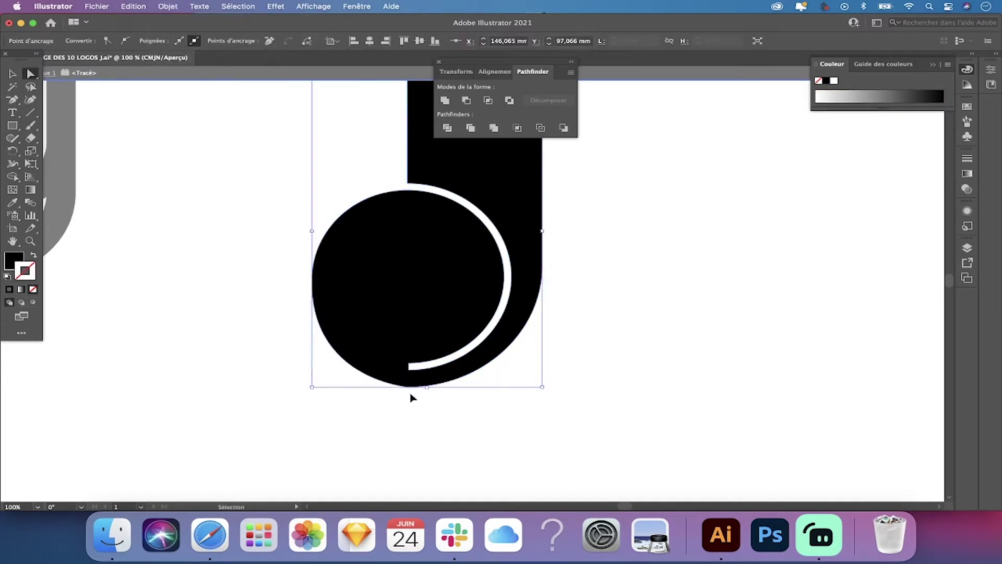
scroll(470, 313, right, 2)
key(super+minus)
double_click(501, 373)
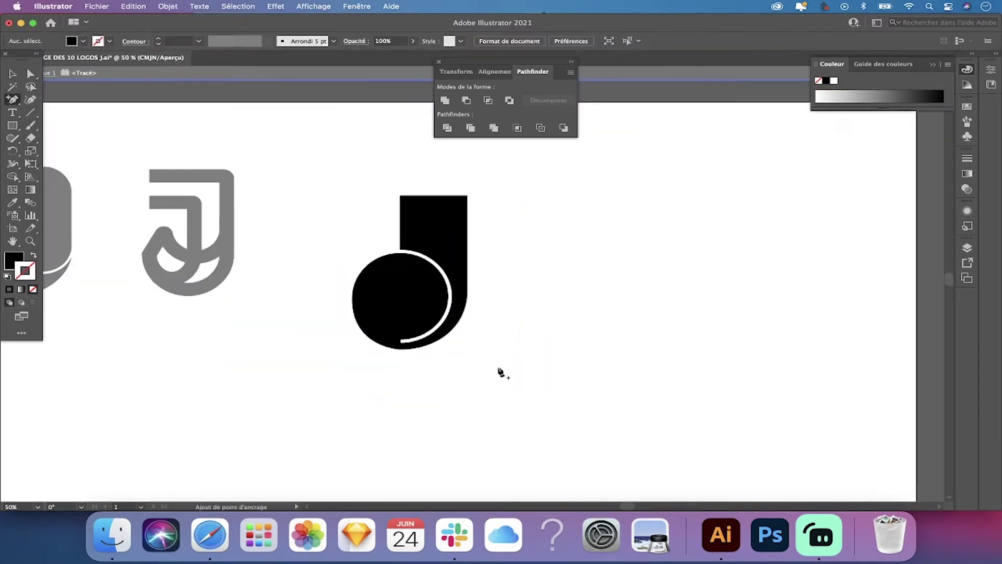
scroll(357, 357, down, 2)
key(z)
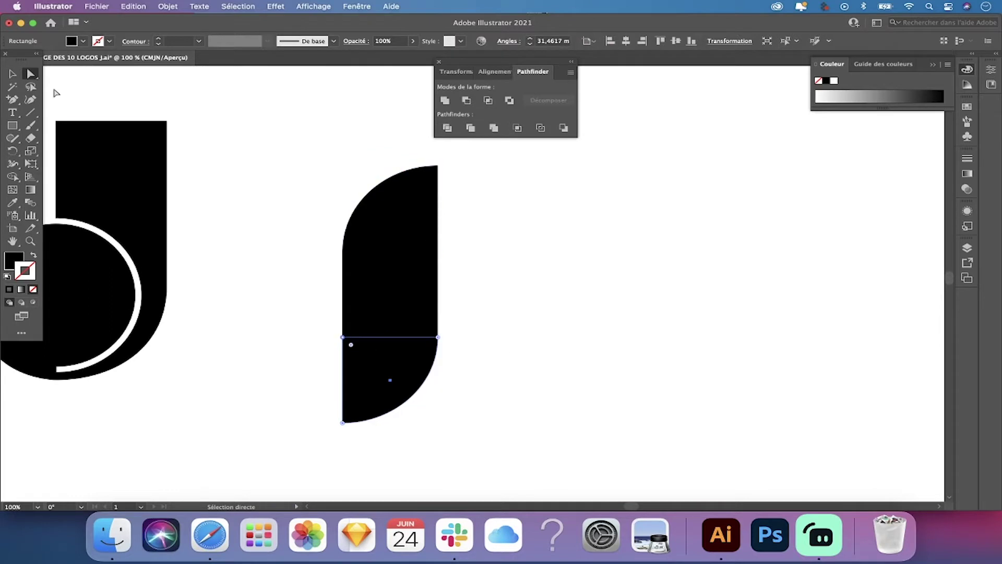
Rotate the quarter circle against the stem to form the leaf-shaped hook
drag(369, 337, 340, 274)
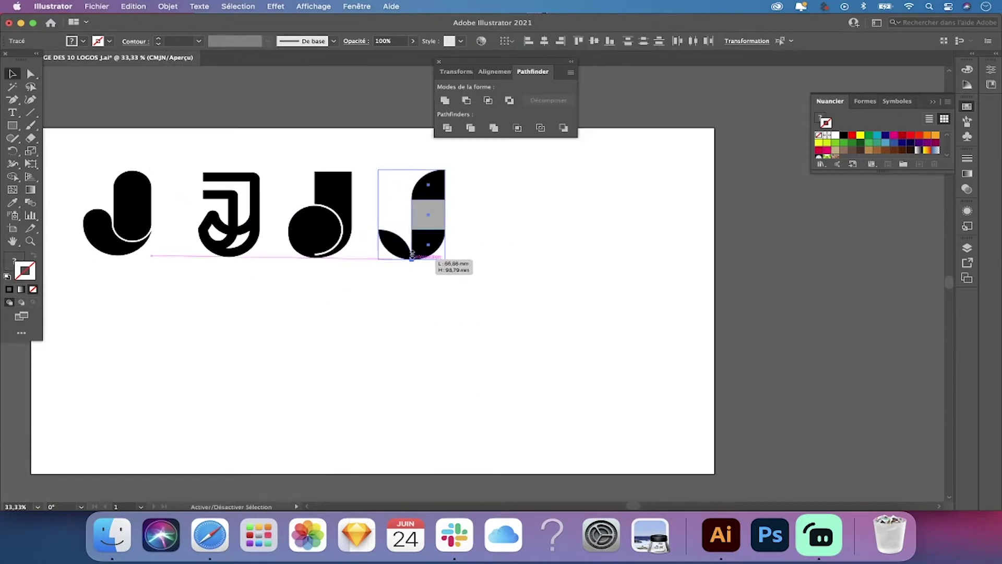
click(13, 125)
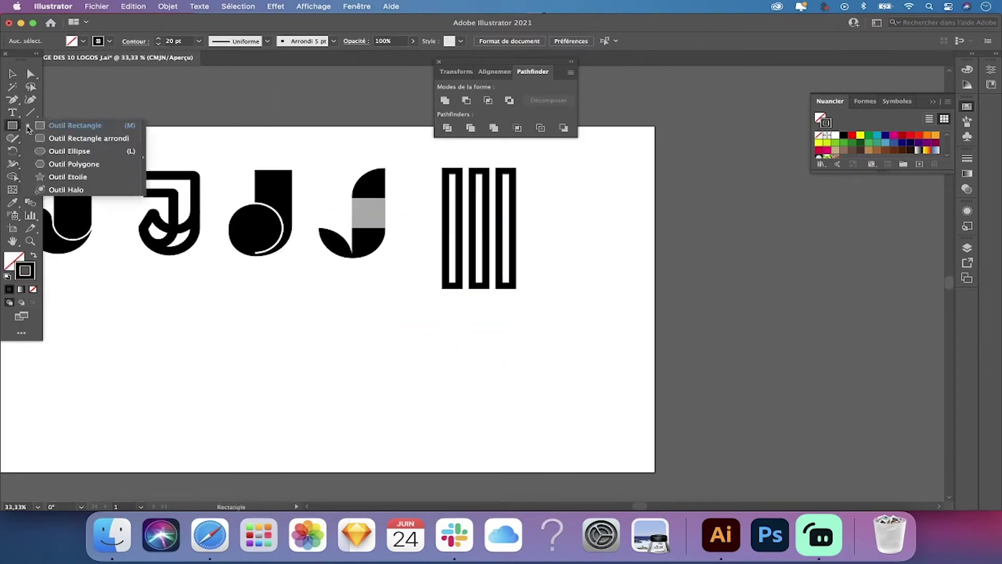
Make the half circle black with no stroke, then move and enlarge it under the bars
key(shift+x)
key(v)
mouse_move(330, 357)
mouse_down()
mouse_move(447, 316)
mouse_move(480, 330)
mouse_up()
key(super+1)
scroll(417, 339, left, 5)
drag(333, 359, 282, 398)
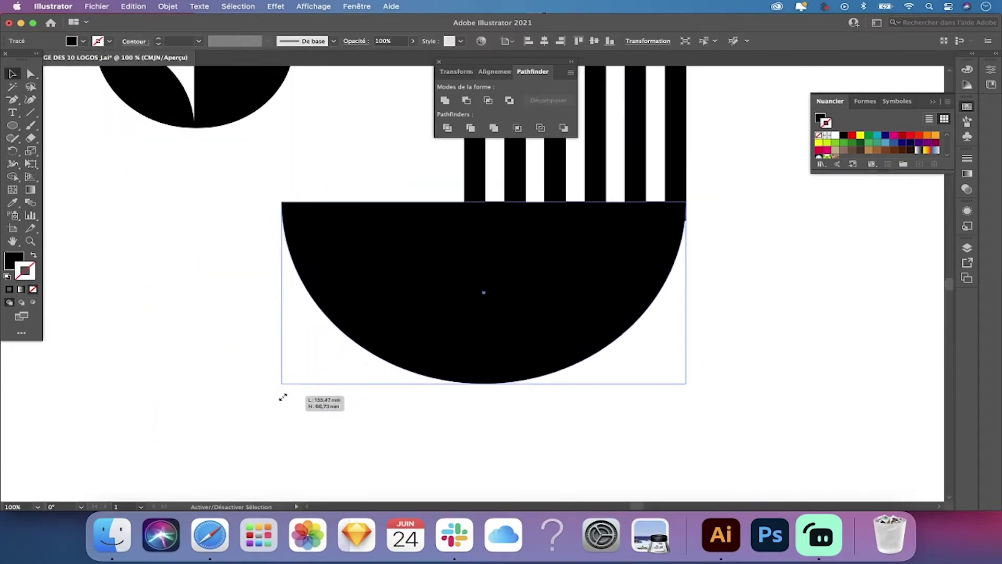
Select and deselect the small leftover path near the bars
scroll(313, 339, down, 5)
scroll(219, 367, up, 5)
click(200, 6)
click(572, 200)
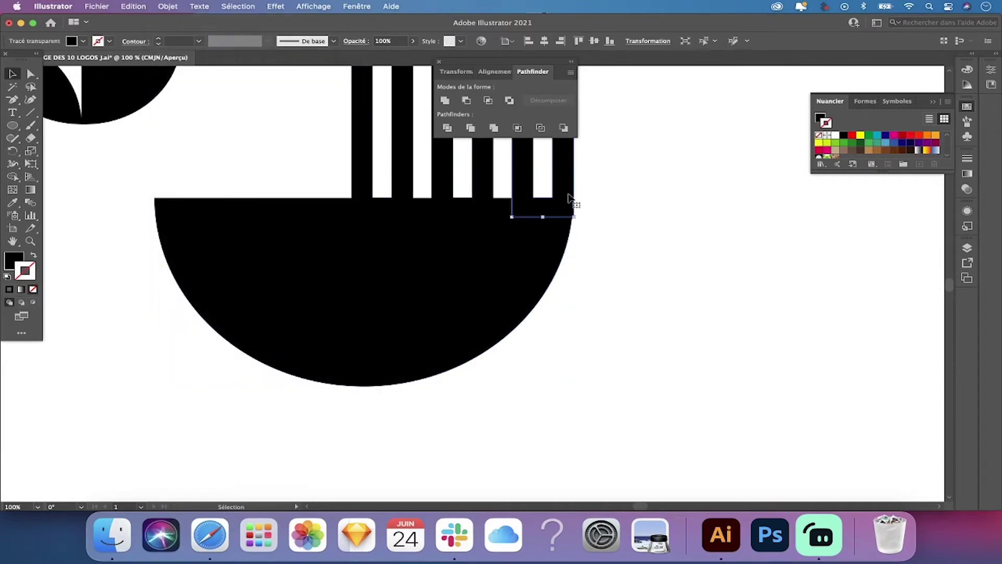
key(v)
key(super+0)
key(super+equal)
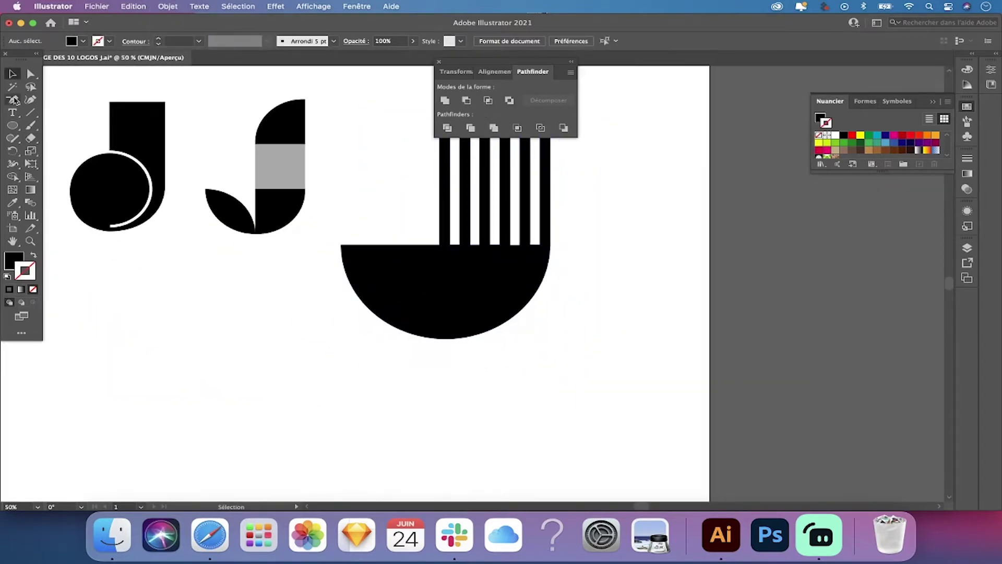
Duplicate the stripe rectangle into the gaps as evenly spaced stripes
click(542, 244)
key(super+equal)
key(super+equal)
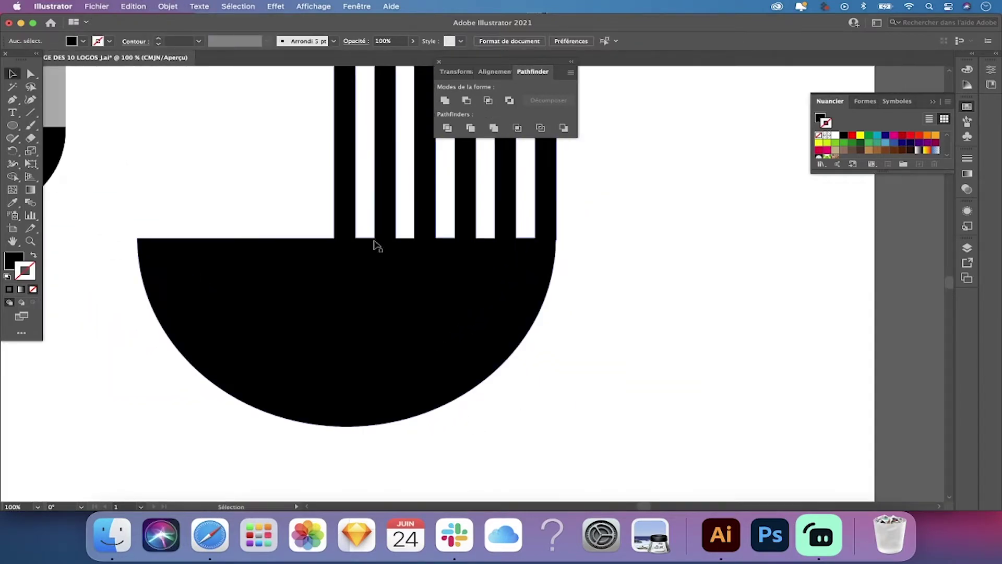
scroll(280, 197, down, 10)
key(m)
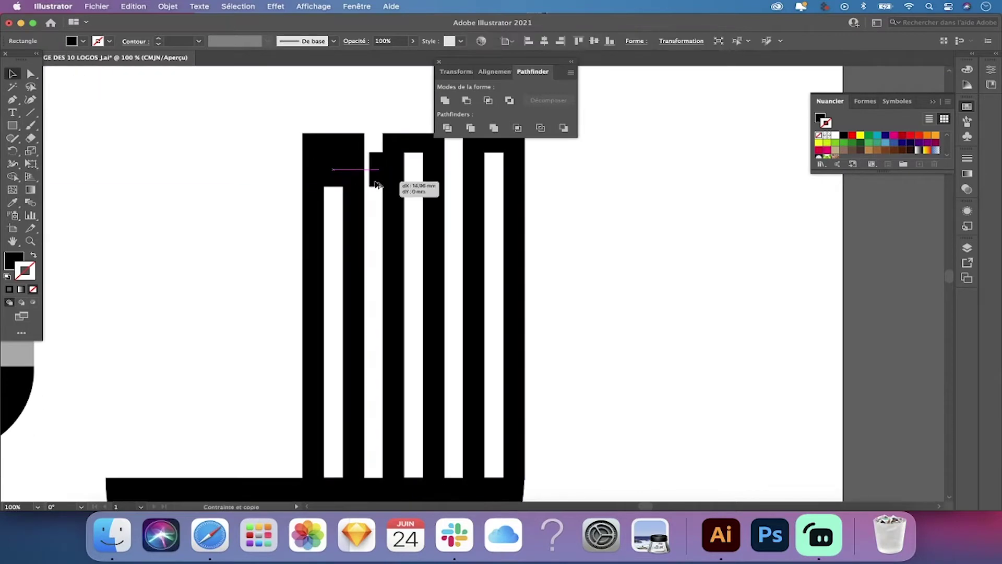
key(super+equal)
key(super+equal)
key(super+equal)
drag(577, 307, 711, 313)
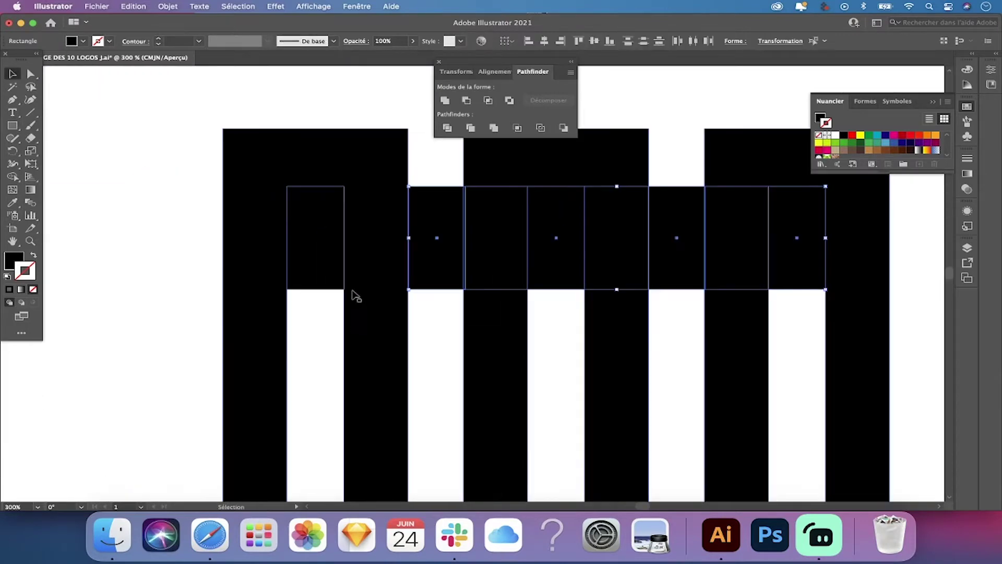
drag(445, 264, 813, 253)
Zoom out to view the whole logo and deselect the stripe rectangles
key(super+minus)
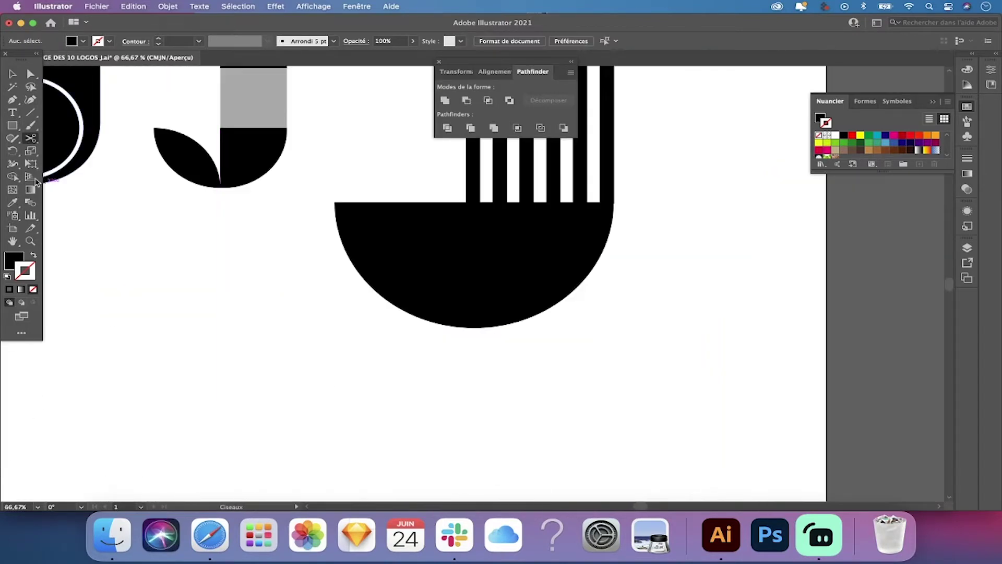
key(super+minus)
key(super+minus)
key(super+minus)
scroll(261, 208, up, 2)
scroll(261, 209, right, 2)
click(53, 91)
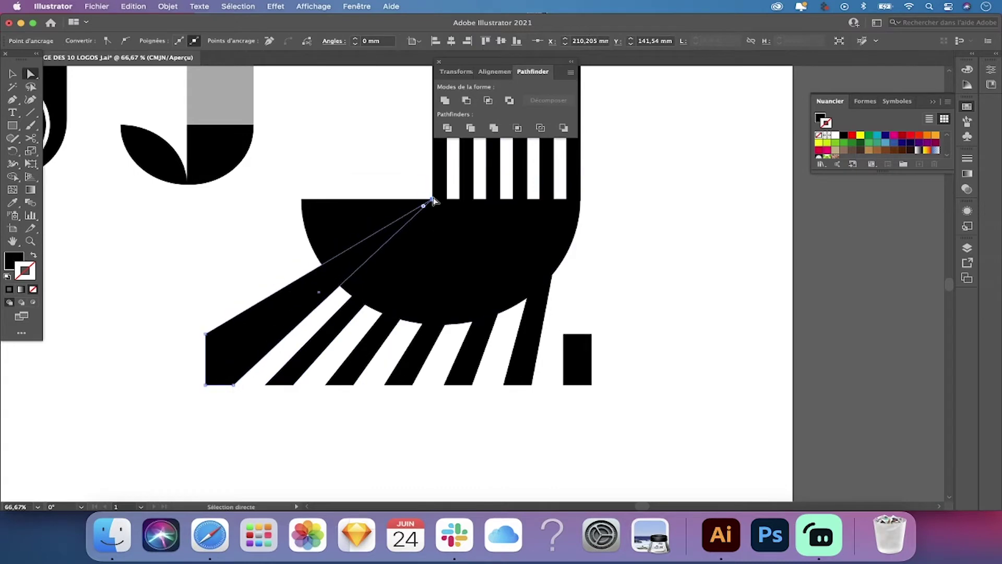
Drag stripe end points outward and down to slant the stripes into diagonal bands
drag(462, 185, 261, 180)
mouse_move(577, 315)
mouse_down()
mouse_move(233, 456)
mouse_move(226, 346)
mouse_move(188, 334)
mouse_up()
key(i)
click(30, 73)
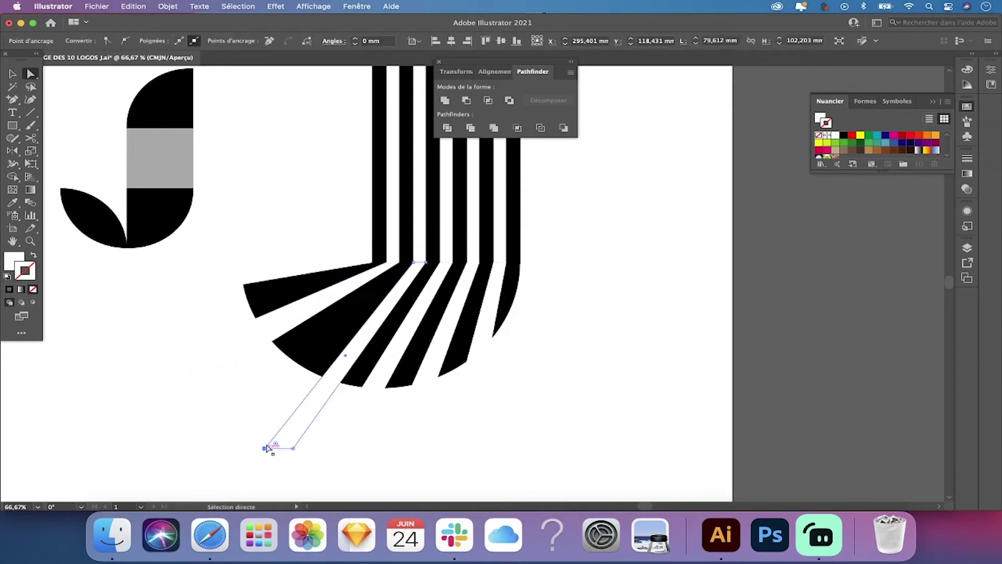
drag(267, 448, 291, 450)
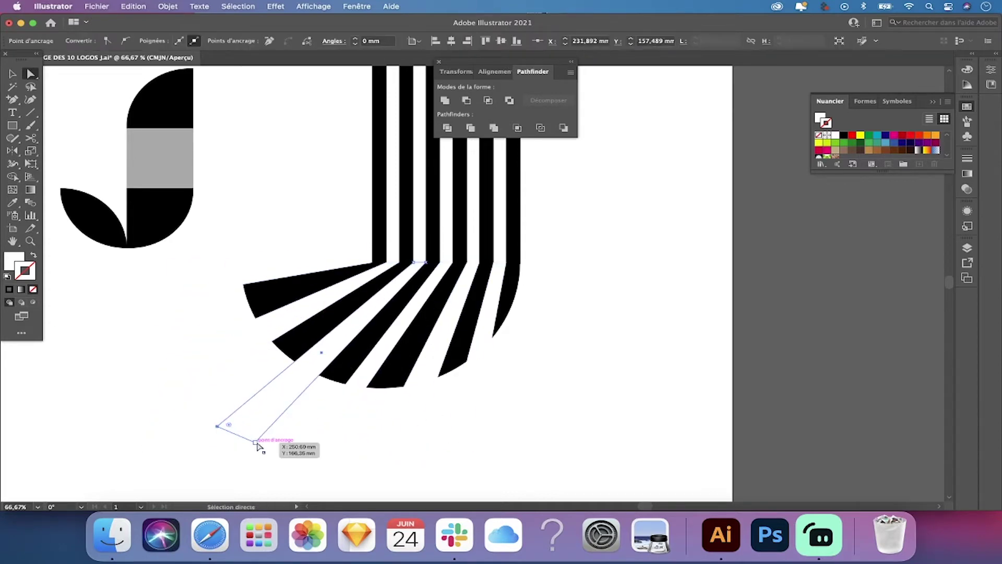
key(minus)
key(ctrl+minus)
key(ctrl+minus)
key(ctrl+minus)
key(ctrl+plus)
key(a)
drag(280, 340, 336, 447)
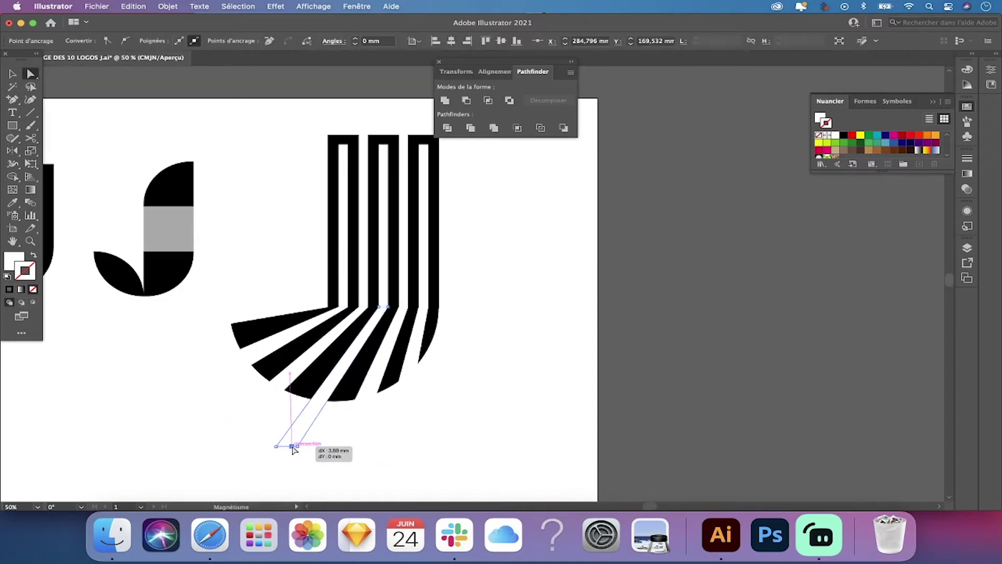
Move the whole striped J group to the right
key(v)
scroll(313, 313, up, 2)
click(417, 313)
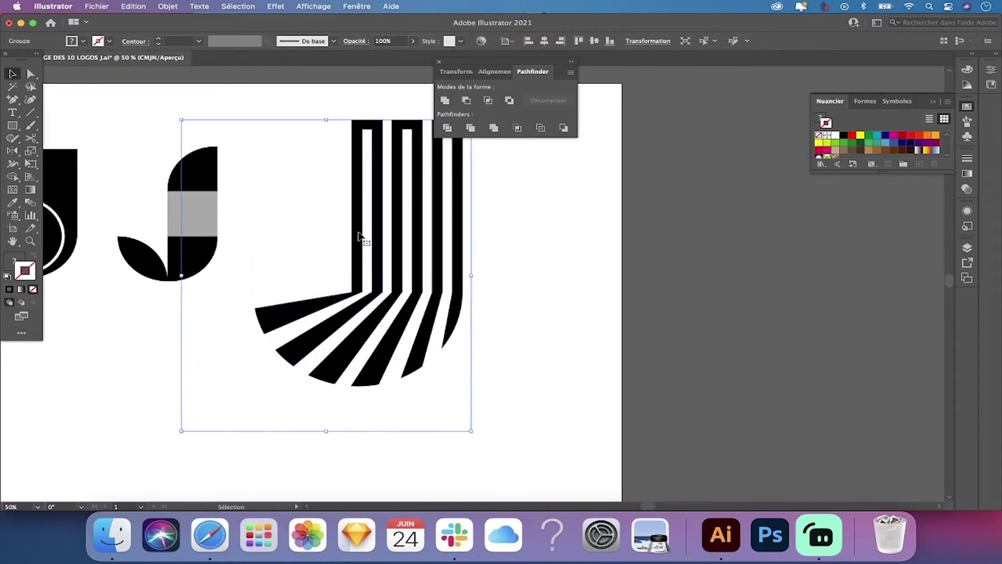
drag(358, 235, 470, 263)
key(ctrl+plus)
key(ctrl+plus)
key(ctrl+plus)
click(31, 74)
Round the stripe bends with corner widgets, then draw a circle below the second J
drag(188, 249, 358, 282)
key(ctrl+0)
key(ctrl+plus)
key(ctrl+plus)
key(ctrl+plus)
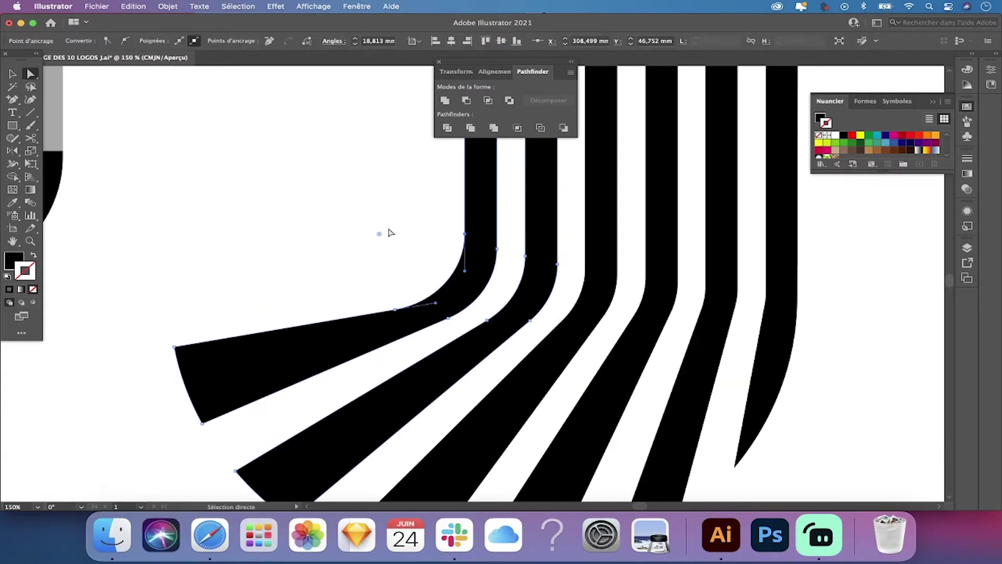
key(ctrl+0)
key(ctrl+1)
key(plus)
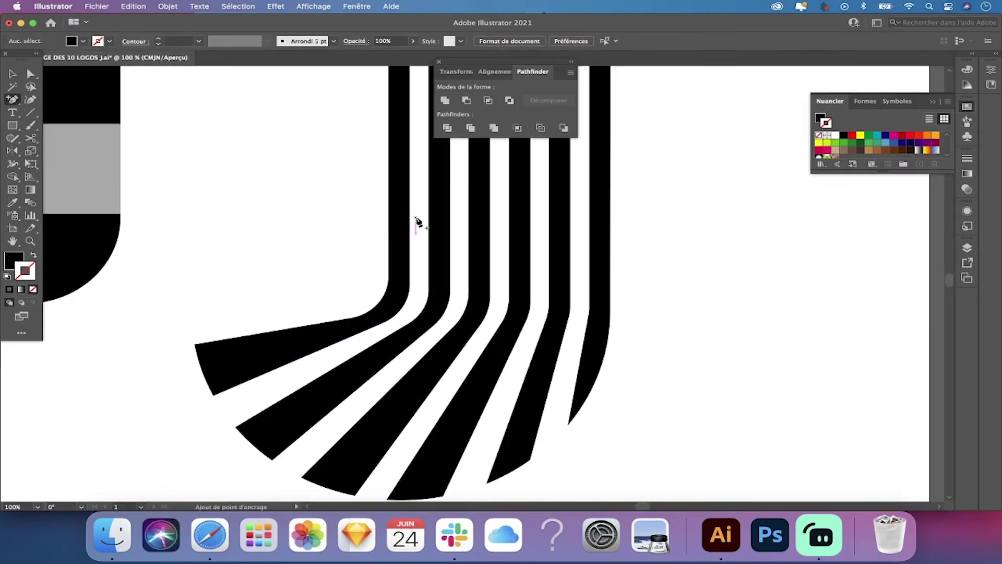
key(ctrl+0)
key(i)
key(l)
drag(209, 271, 281, 336)
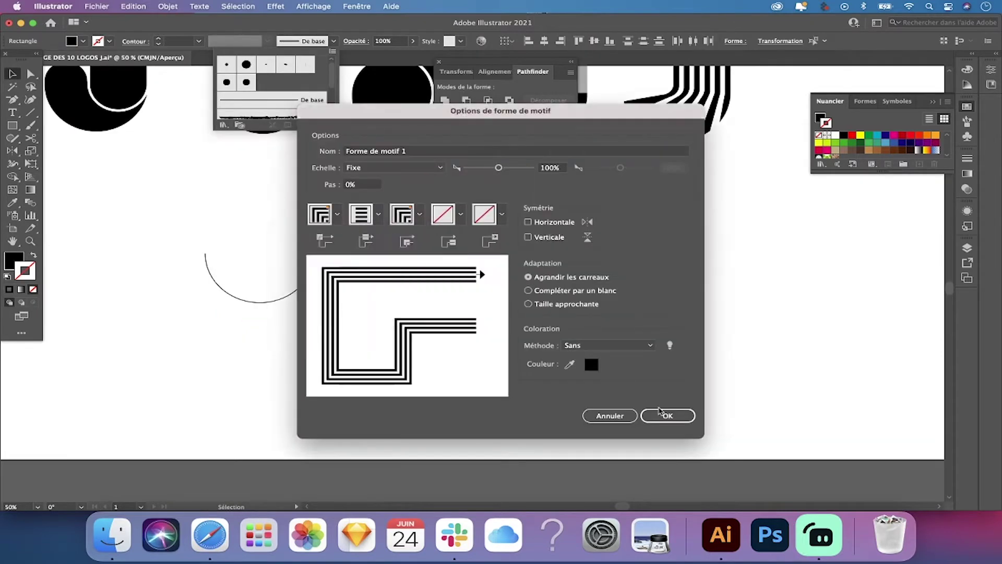
Convert the triple-line J's strokes to filled shapes with Outline Stroke and move it left
key(v)
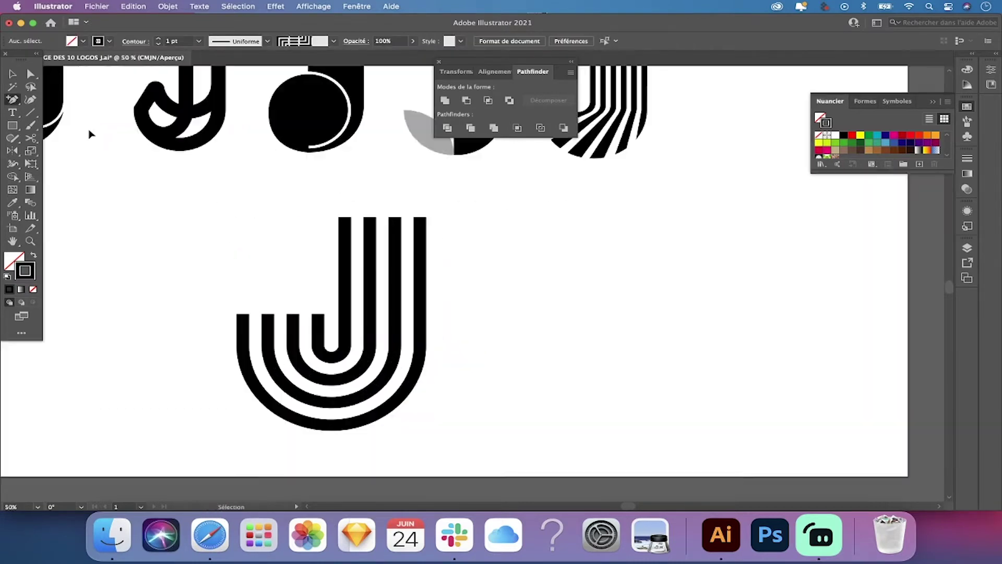
key(super+equal)
key(super+equal)
key(super+equal)
click(399, 252)
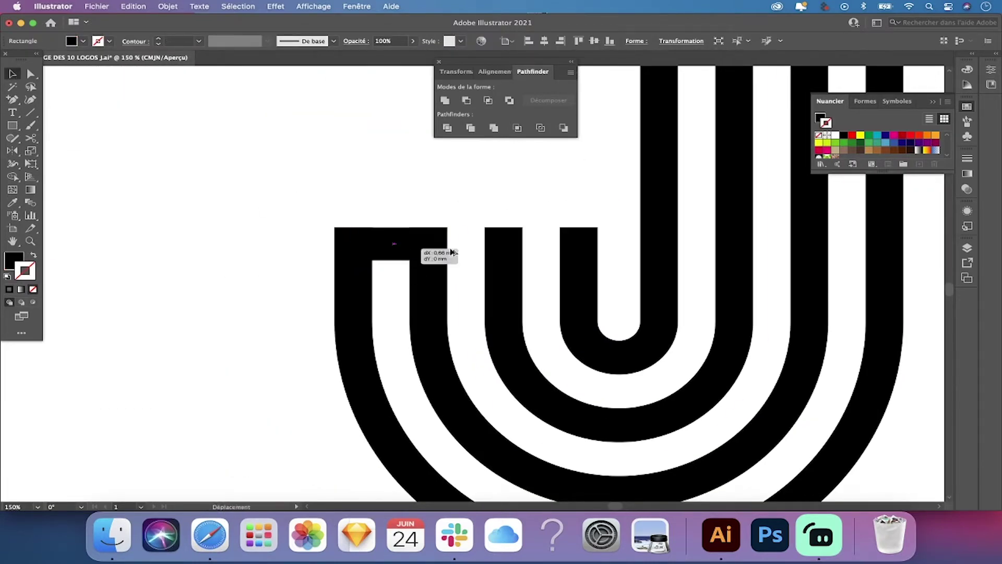
key(super+minus)
key(super+minus)
key(super+minus)
key(super+minus)
click(168, 6)
click(437, 311)
drag(543, 284, 385, 320)
key(super+equal)
key(super+equal)
click(233, 165)
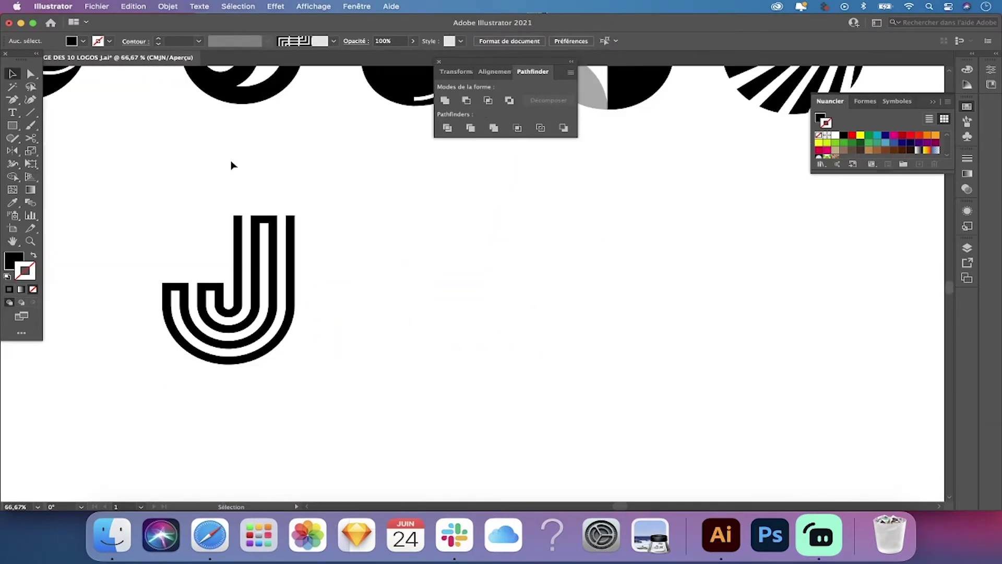
scroll(232, 165, up, 2)
Draw a black rectangle for the slanted stem and sketch a curved path below it
key(m)
mouse_move(436, 205)
mouse_down()
mouse_move(526, 380)
mouse_move(537, 342)
mouse_move(540, 413)
mouse_move(501, 381)
mouse_up()
key(a)
scroll(365, 261, down, 2)
key(p)
click(454, 424)
click(361, 385)
click(34, 256)
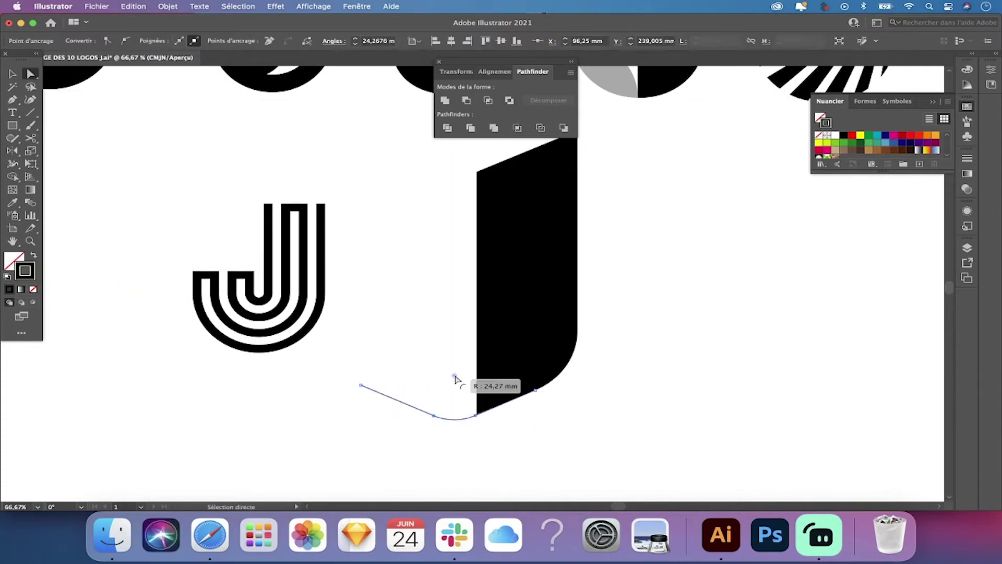
Add a round dot left of the bar and place the dot-and-bar J beside the lined J
drag(356, 298, 460, 391)
key(v)
drag(536, 393, 402, 392)
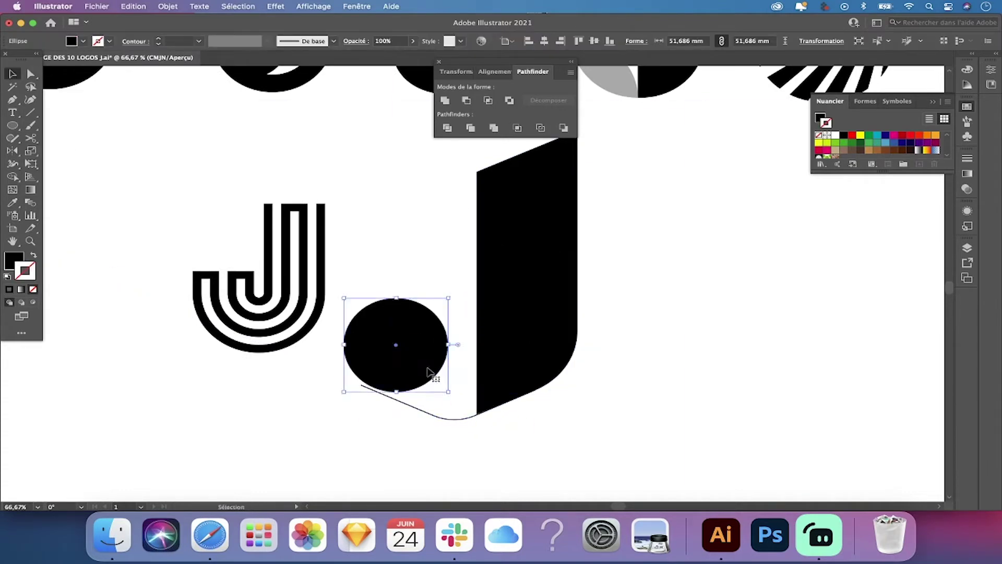
key(super+minus)
click(611, 283)
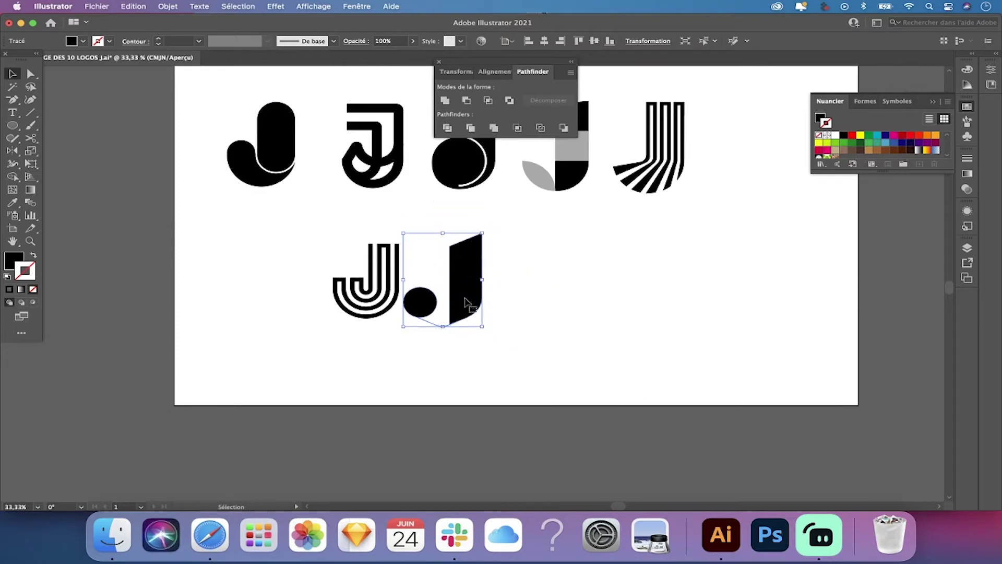
drag(485, 292, 309, 292)
click(522, 295)
key(super+1)
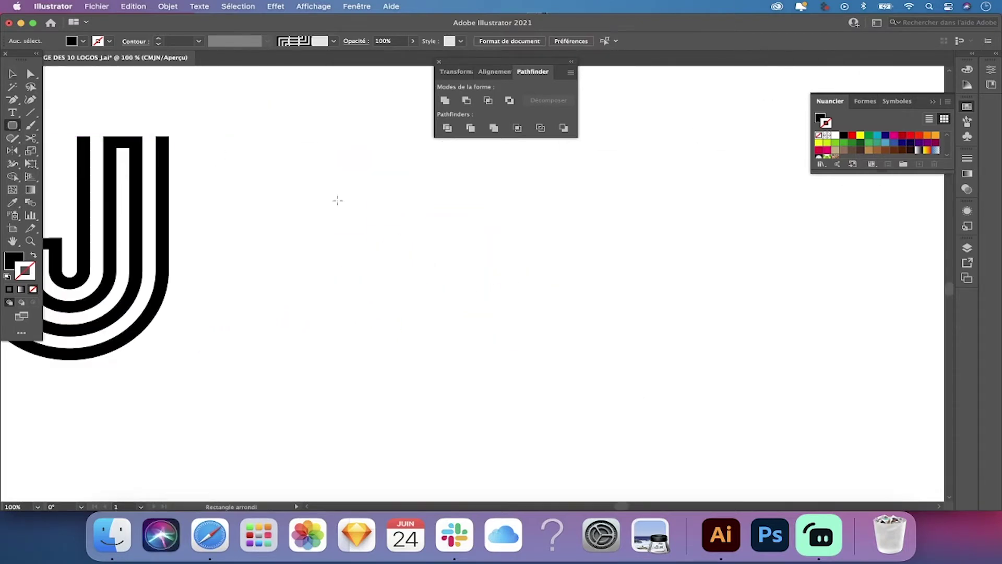
Draw a black pill-shaped rounded rectangle, an offset copy above it, and a thin right-edge rectangle
drag(326, 152, 463, 376)
key(v)
drag(394, 263, 394, 219)
key(m)
drag(467, 317, 459, 152)
key(v)
key(shift+x)
scroll(421, 208, right, 2)
Draw a triangle across the pill's top and apply Divide Objects Below with it
click(406, 182)
click(281, 182)
click(282, 235)
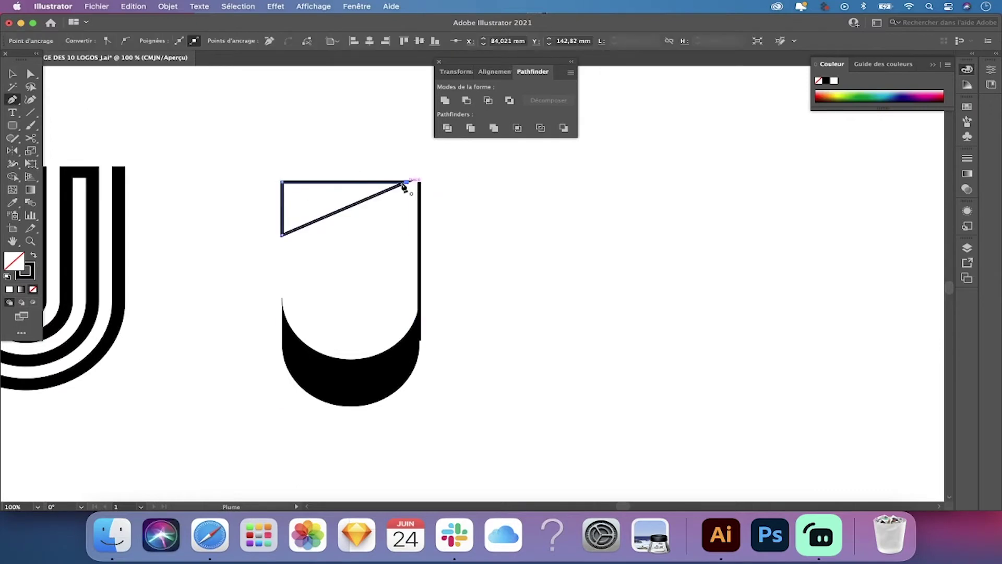
click(419, 291)
click(167, 6)
click(460, 305)
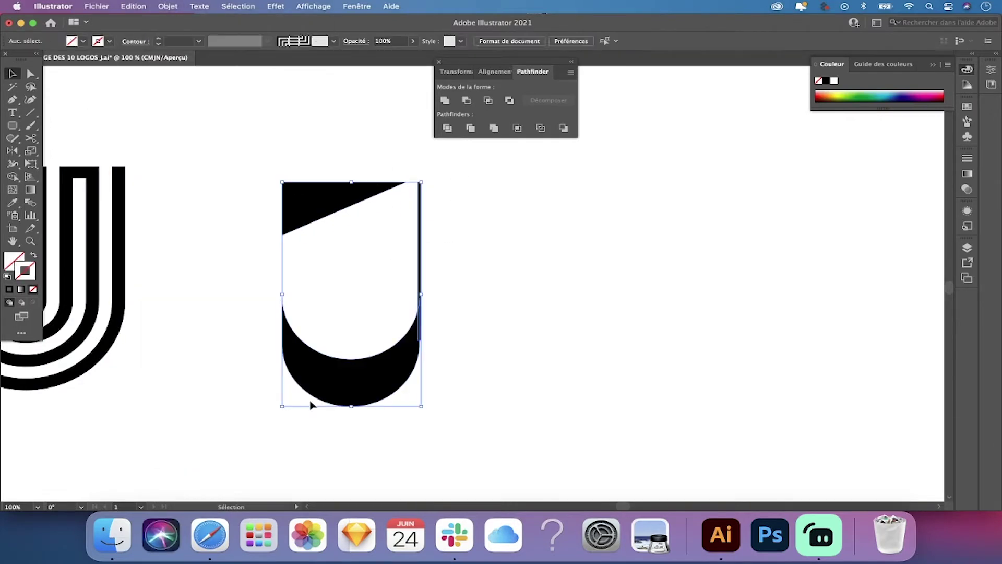
Tidy the divided pieces in isolation mode, leaving a black crescent under a black wedge
key(super+plus)
key(super+plus)
key(super+plus)
click(30, 74)
scroll(313, 261, down, 2)
scroll(313, 261, right, 3)
click(446, 251)
key(super+minus)
key(v)
double_click(438, 243)
key(Escape)
key(super+minus)
key(super+minus)
key(super+minus)
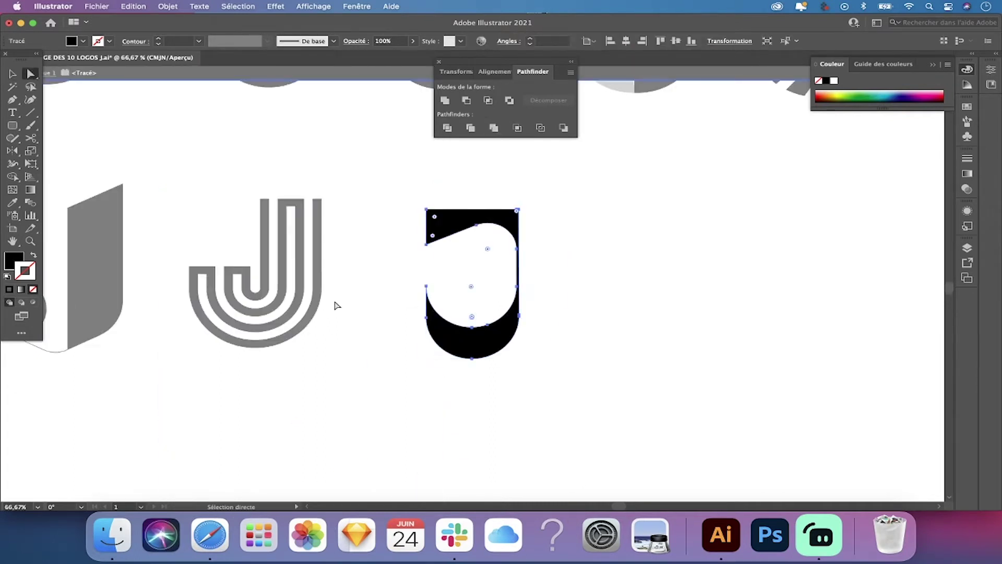
key(v)
key(p)
scroll(293, 180, right, 3)
scroll(294, 180, down, 1)
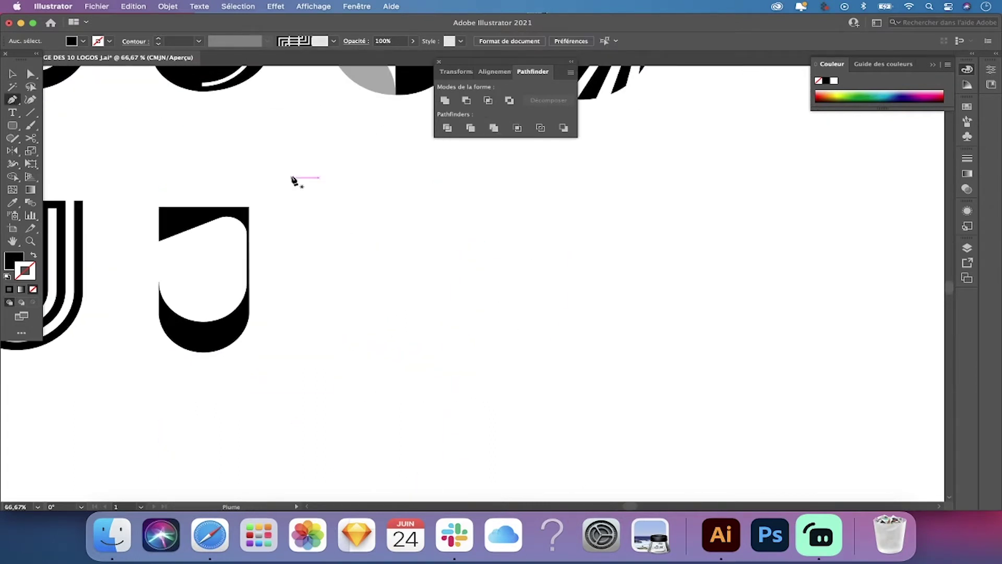
Duplicate the black diamond to the lower left and remove the stray filled path
key(super+z)
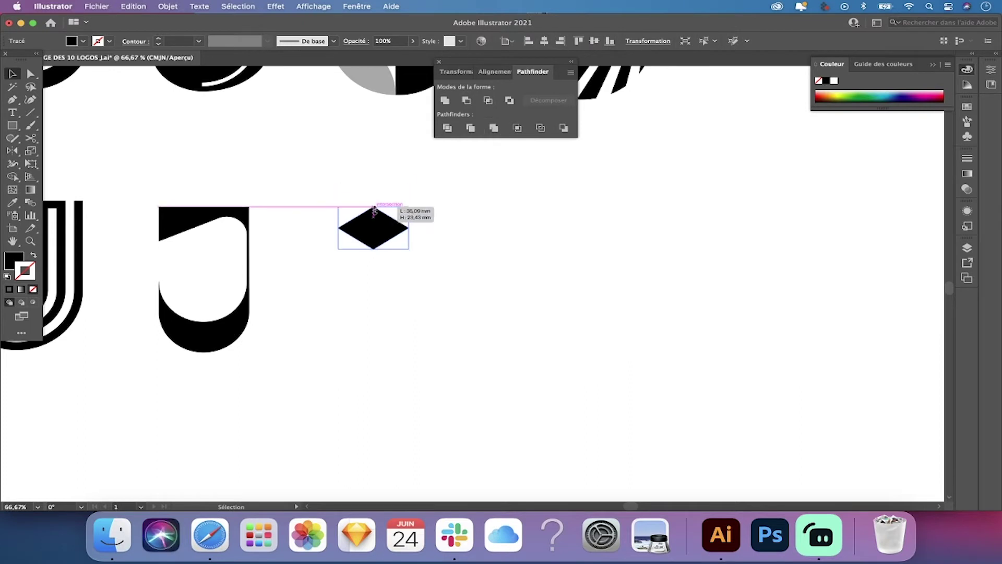
drag(468, 247, 397, 351)
click(13, 99)
click(423, 227)
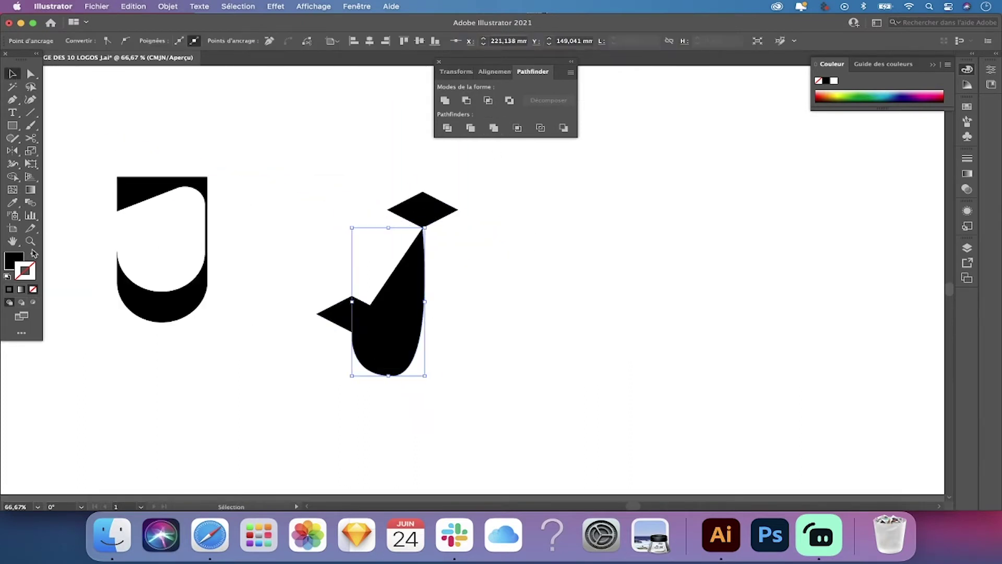
key(shift+x)
key(Delete)
Build the outlined J curve from a rounded rectangle and enlarge it with its diamonds
key(m)
key(a)
drag(336, 220, 381, 179)
key(Delete)
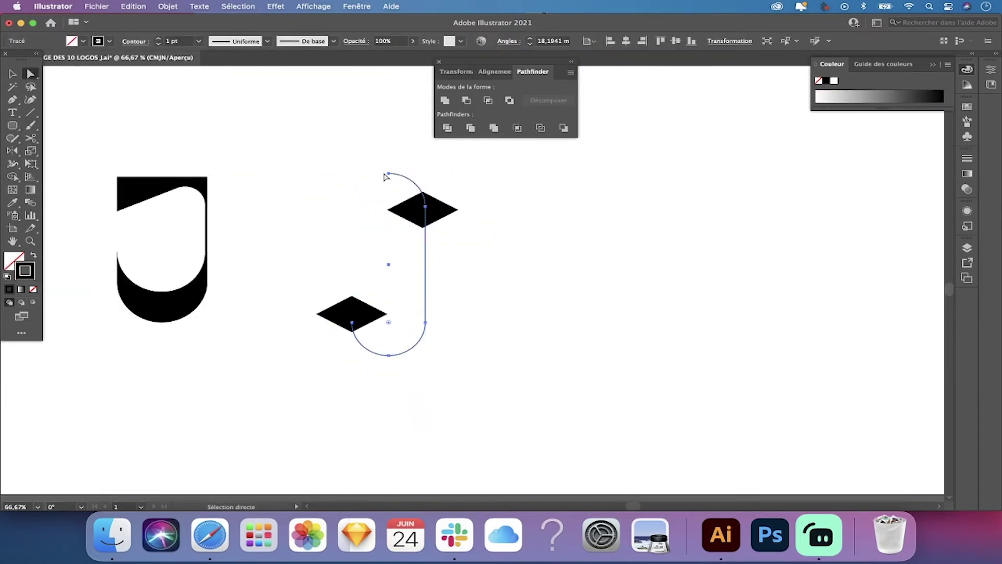
drag(352, 355, 322, 378)
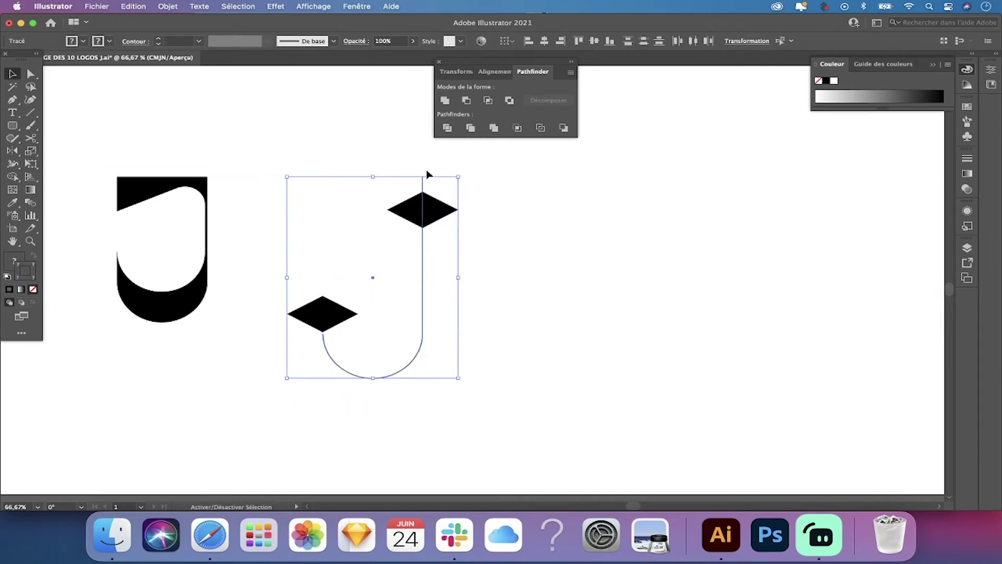
drag(458, 176, 502, 124)
scroll(459, 261, up, 3)
click(391, 420)
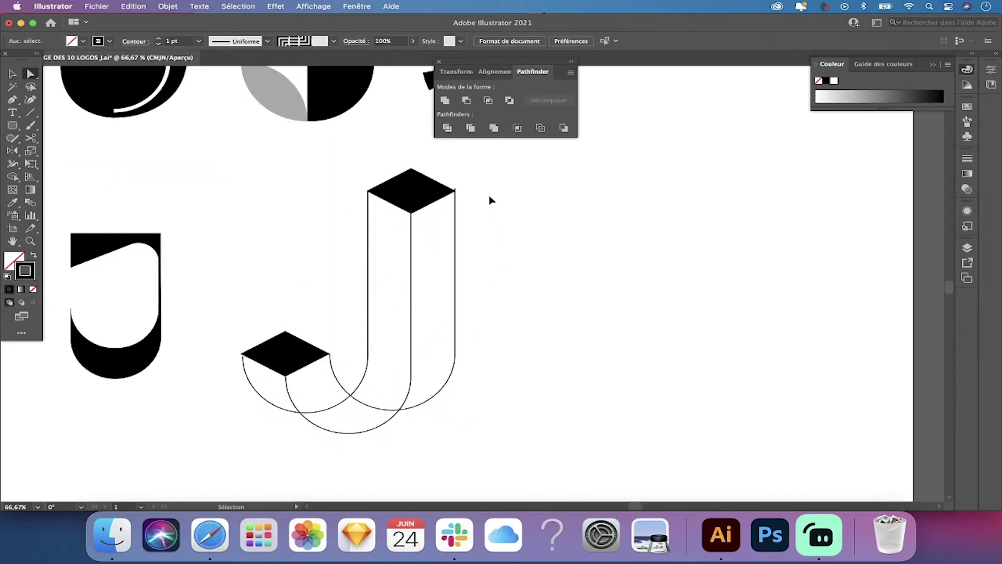
Check the finished J's outline and black diamond caps, then clear the selection
key(ctrl+minus)
click(398, 240)
click(398, 240)
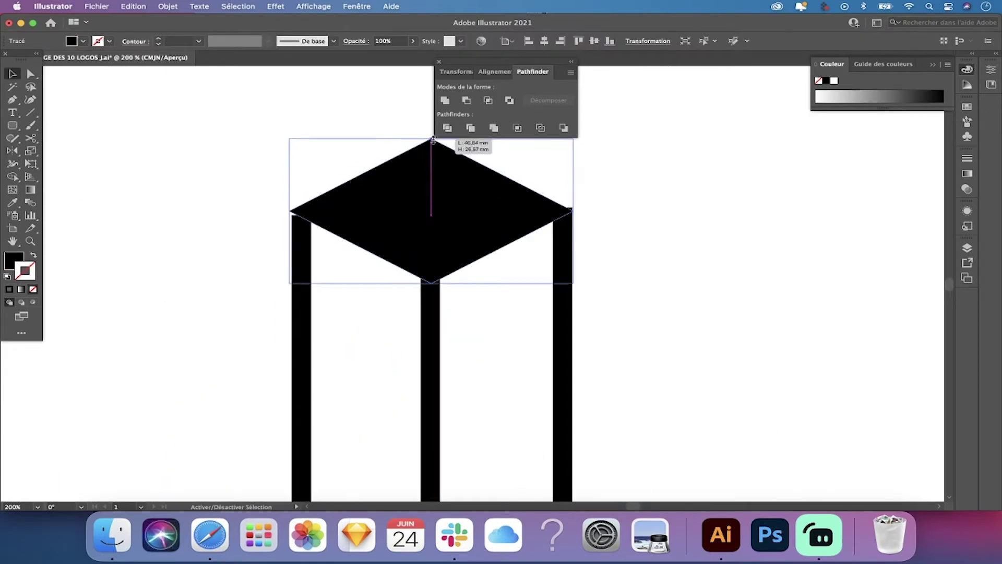
key(v)
key(ctrl+minus)
click(459, 272)
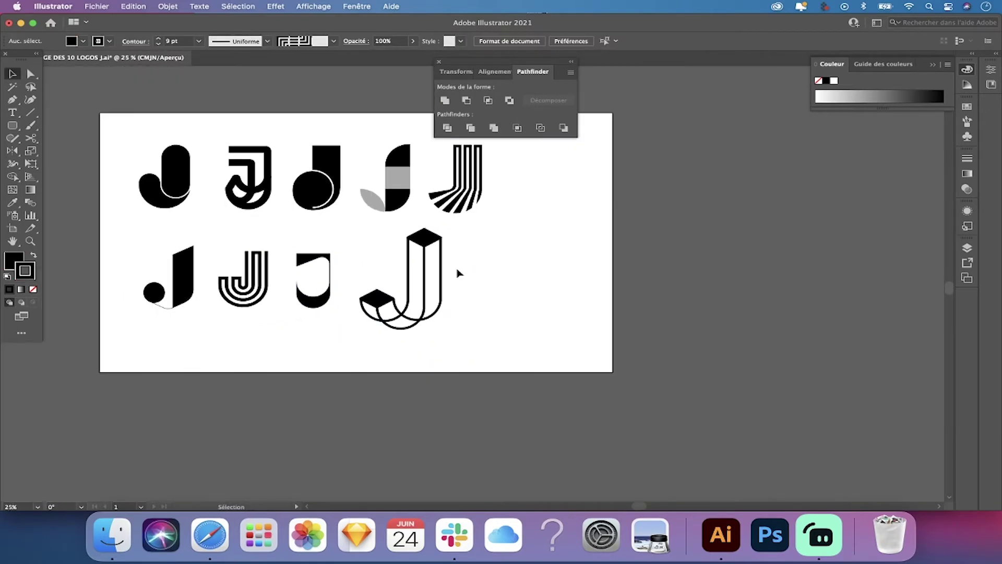
click(420, 266)
key(ctrl+plus)
key(ctrl+plus)
key(ctrl+plus)
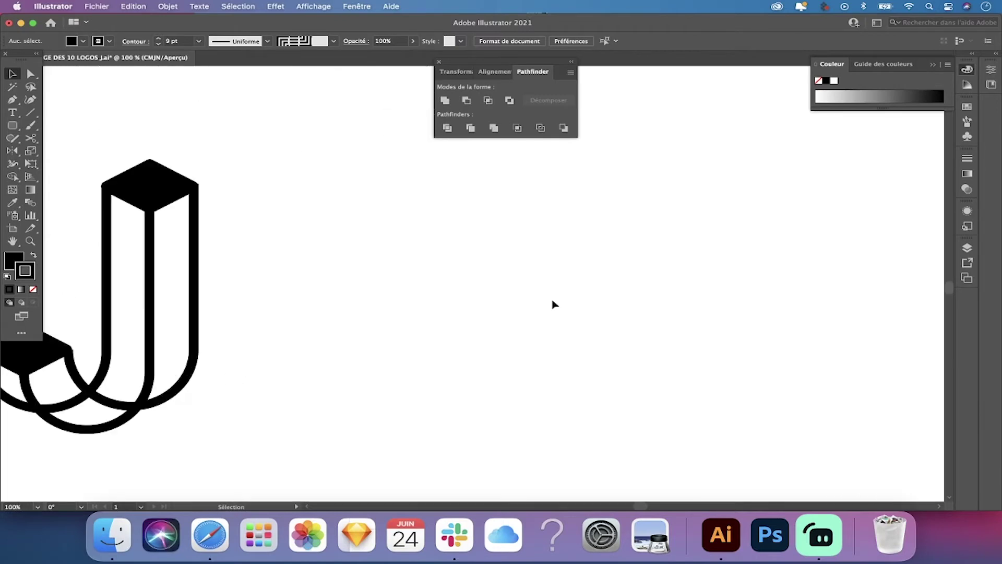
Draw a tall black bar, copy it to the right, and round the left bar's bottom corner
key(p)
key(m)
drag(336, 138, 391, 354)
key(v)
drag(383, 257, 421, 258)
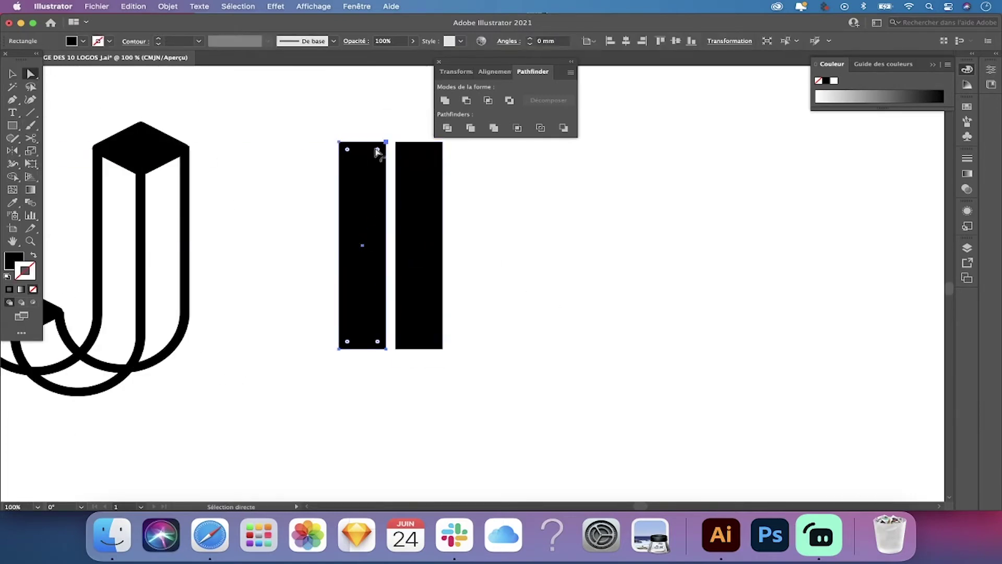
key(a)
drag(339, 348, 339, 342)
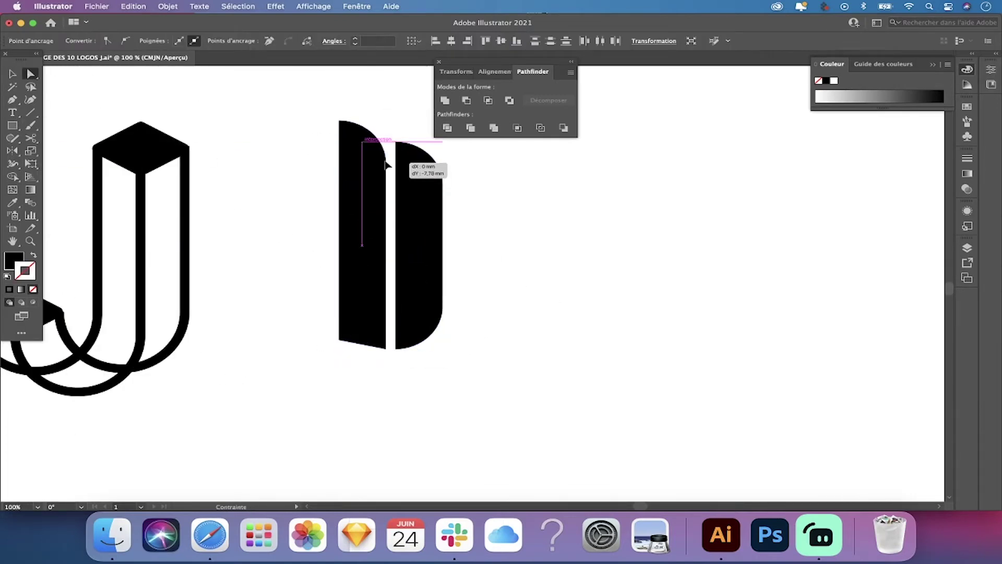
Reflect a copy of the two bars and place it slanted below them
key(v)
key(o)
key(Return)
click(414, 336)
mouse_move(332, 272)
mouse_down()
mouse_move(227, 345)
mouse_move(263, 342)
mouse_up()
drag(355, 369, 355, 381)
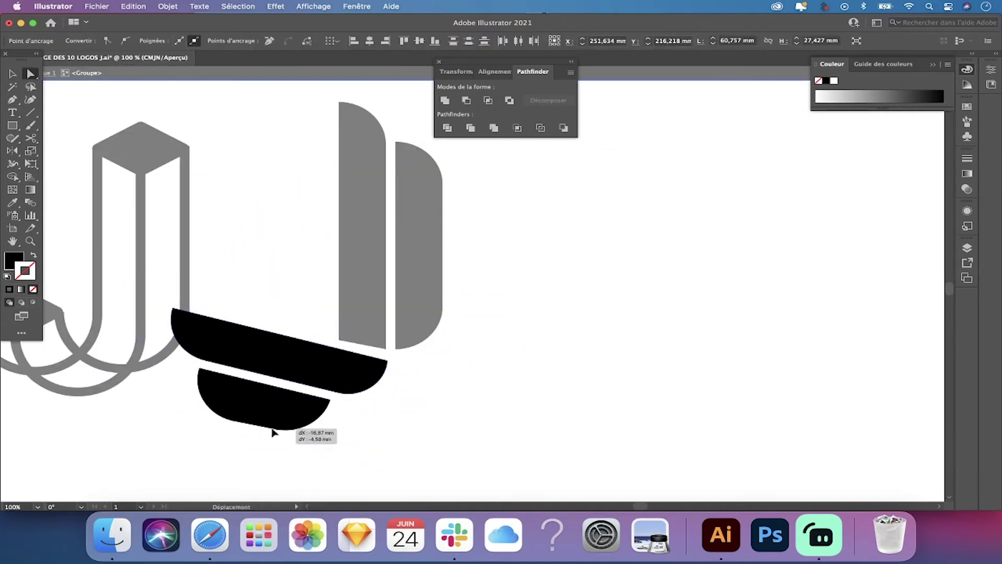
Add a circle over the lower bars and stretch the top diamond to meet the right bar
drag(192, 353, 301, 422)
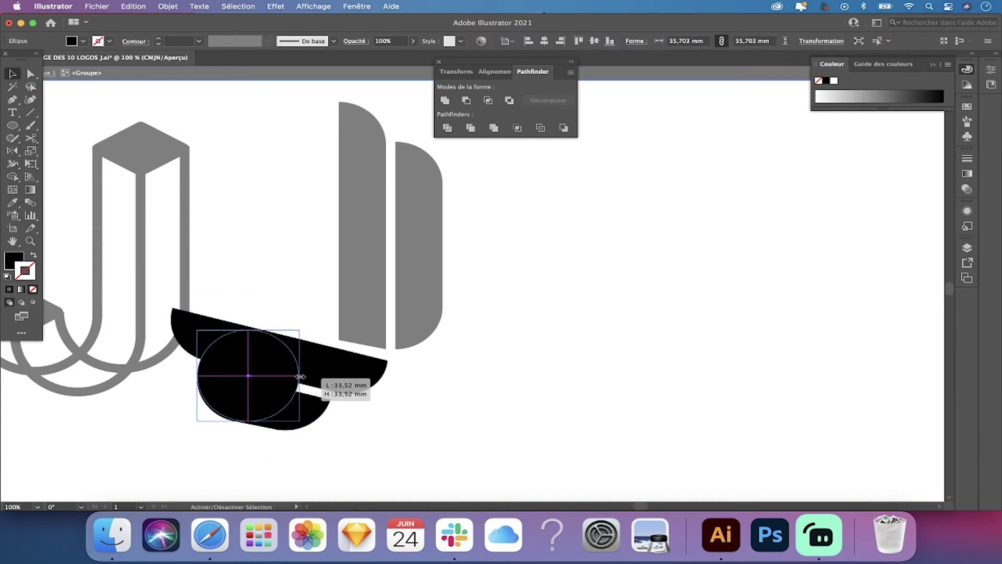
click(12, 99)
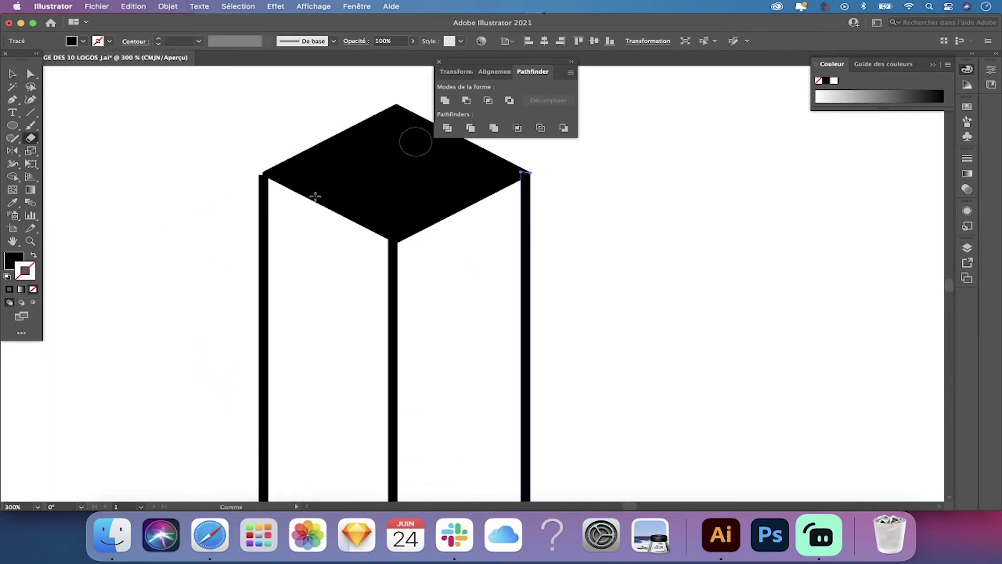
drag(349, 271, 357, 279)
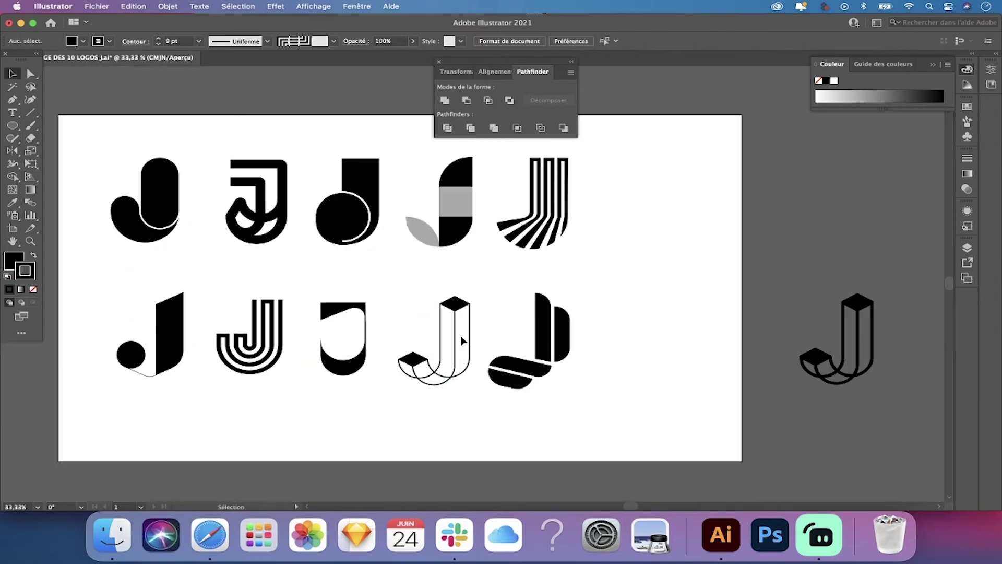
Resize and reposition the logos so the top and bottom rows line up evenly
key(ctrl+plus)
key(ctrl+plus)
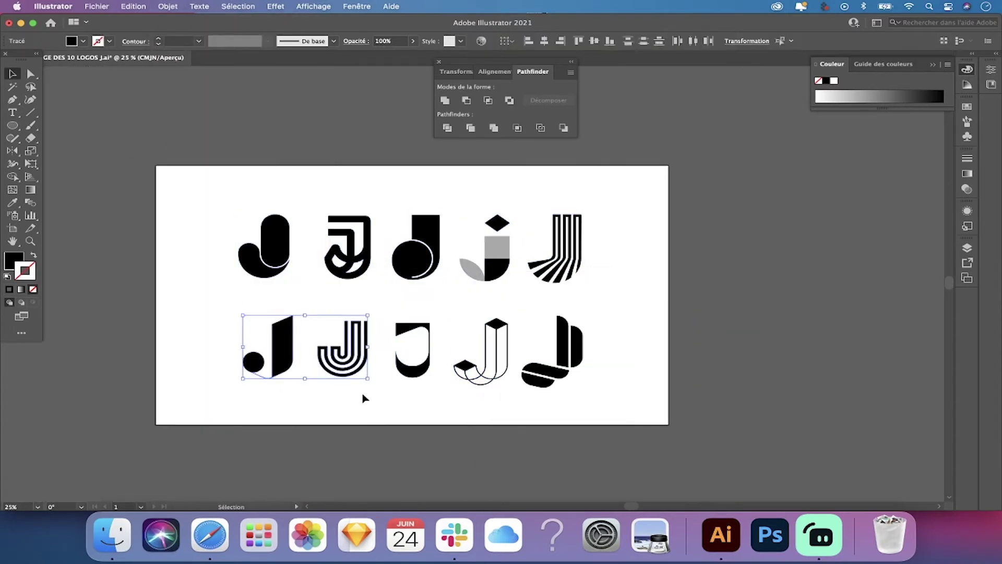
click(364, 399)
click(287, 360)
right_click(402, 242)
click(501, 271)
click(555, 251)
drag(453, 385, 577, 314)
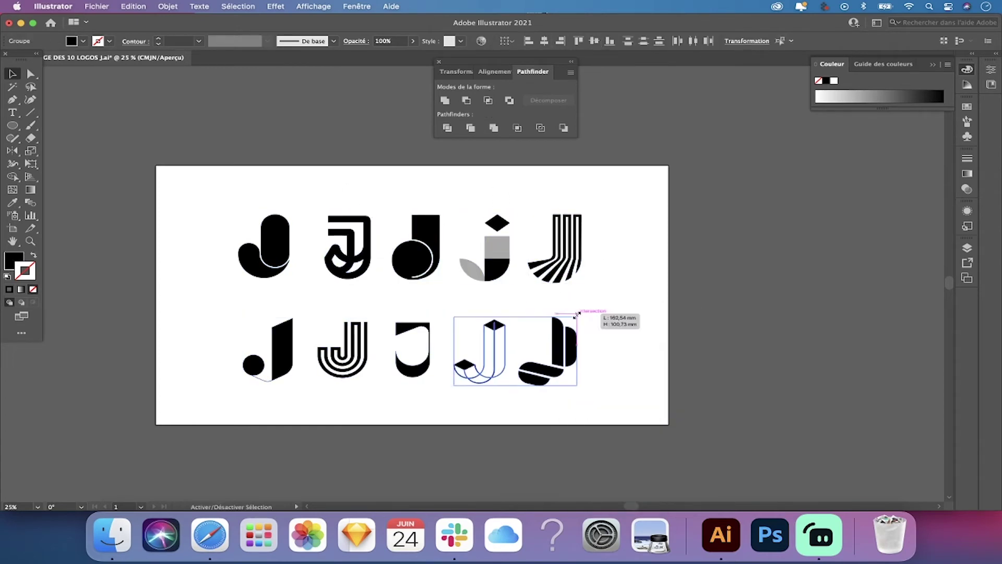
drag(428, 313, 224, 397)
drag(585, 199, 231, 280)
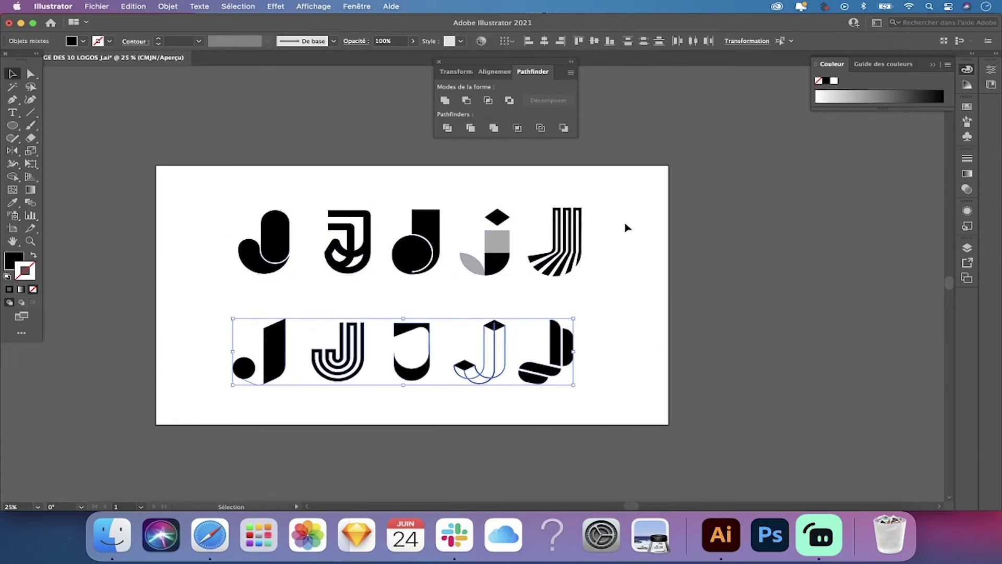
drag(501, 198, 490, 400)
Select both rows and scale the whole ten-logo set down
click(415, 245)
click(264, 240)
mouse_move(585, 198)
mouse_down()
mouse_move(313, 223)
mouse_move(279, 238)
mouse_move(571, 351)
mouse_up()
key(super+0)
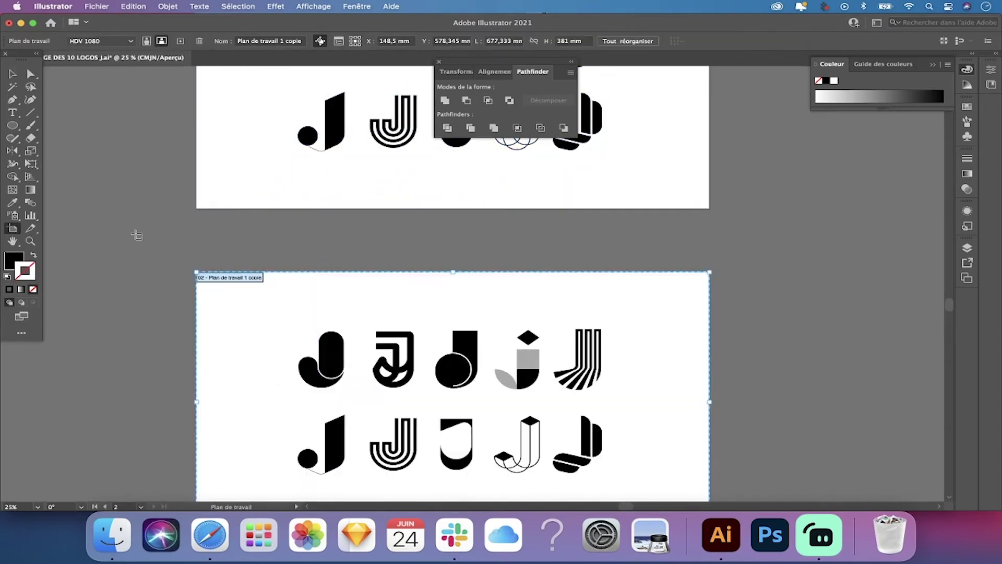
Fill parts of the first, striped and last logos with navy from Swatches
key(a)
click(243, 214)
shift+click(328, 323)
shift+click(508, 183)
shift+click(476, 342)
shift+click(574, 344)
click(966, 107)
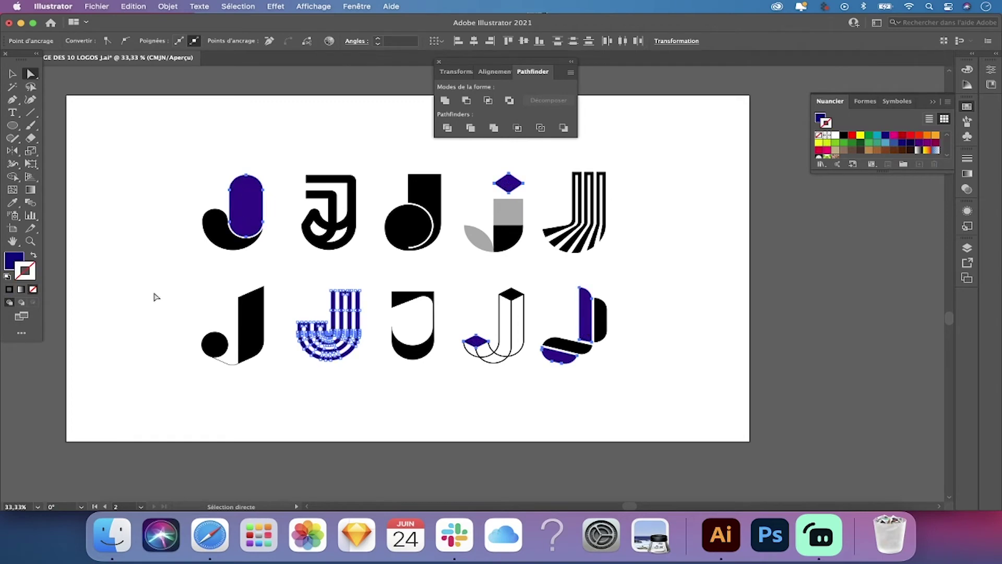
key(super+shift+a)
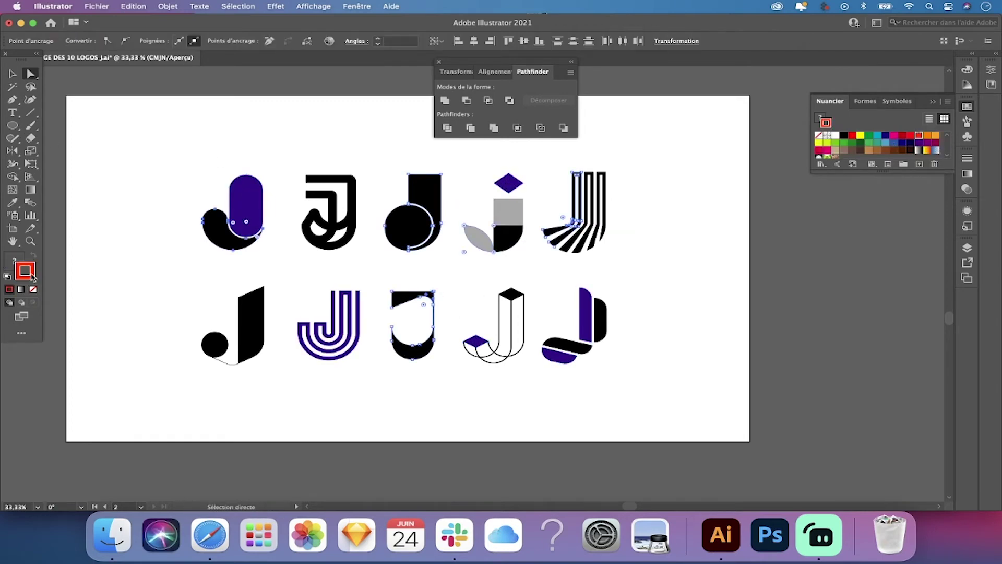
Fill the remaining black parts orange, keeping the second J navy, and try a blend mode
click(326, 208)
key(super+z)
click(324, 209)
click(966, 189)
click(834, 170)
click(839, 250)
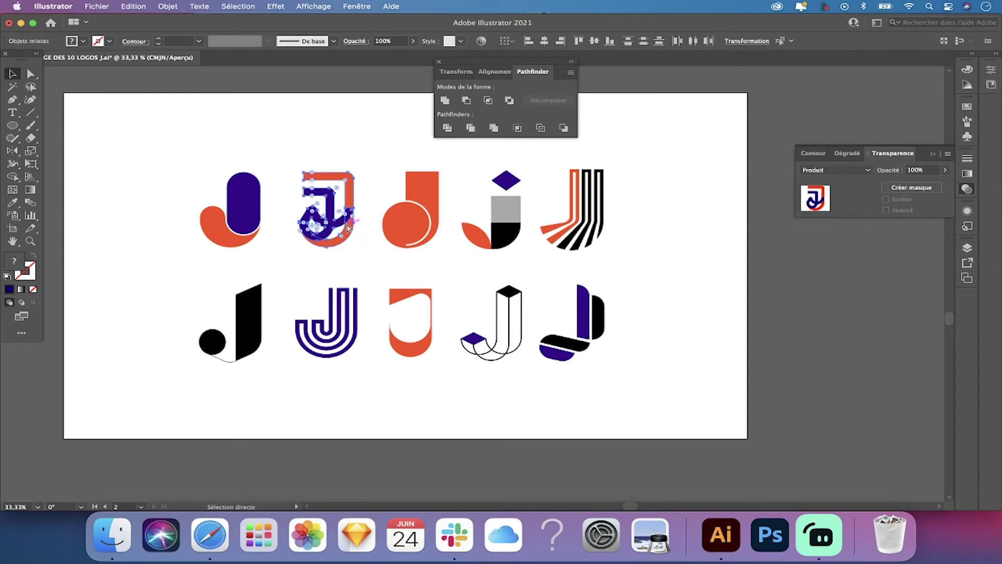
click(246, 117)
Draw a Pen shape inside the second J's inner curve and fill it navy
key(super+plus)
key(super+plus)
key(super+plus)
scroll(267, 116, up, 5)
scroll(266, 116, left, 8)
key(plus)
click(329, 325)
key(Return)
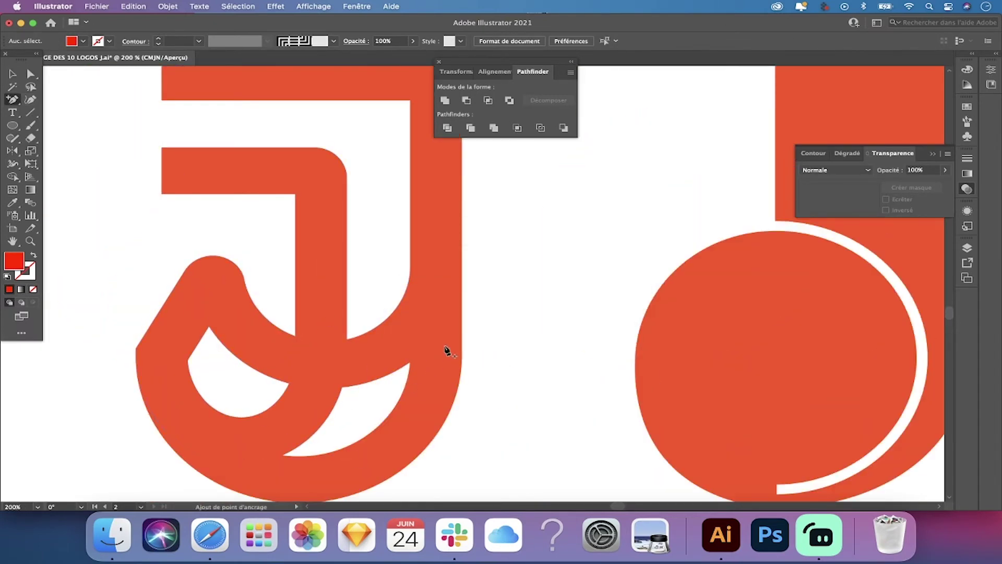
scroll(381, 366, left, 2)
scroll(381, 365, down, 1)
key(p)
click(365, 375)
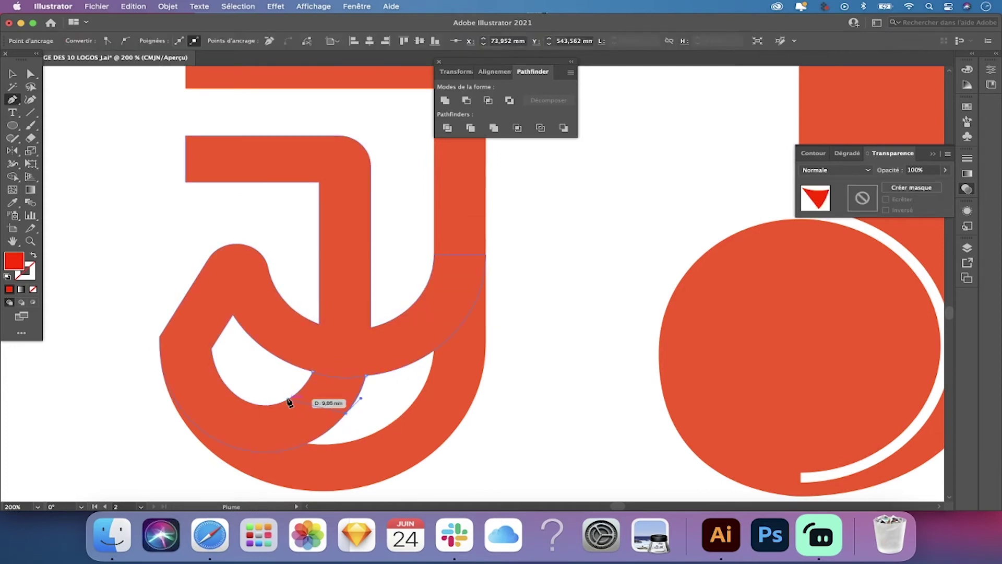
click(967, 106)
click(885, 135)
key(super+shift+a)
key(super+plus)
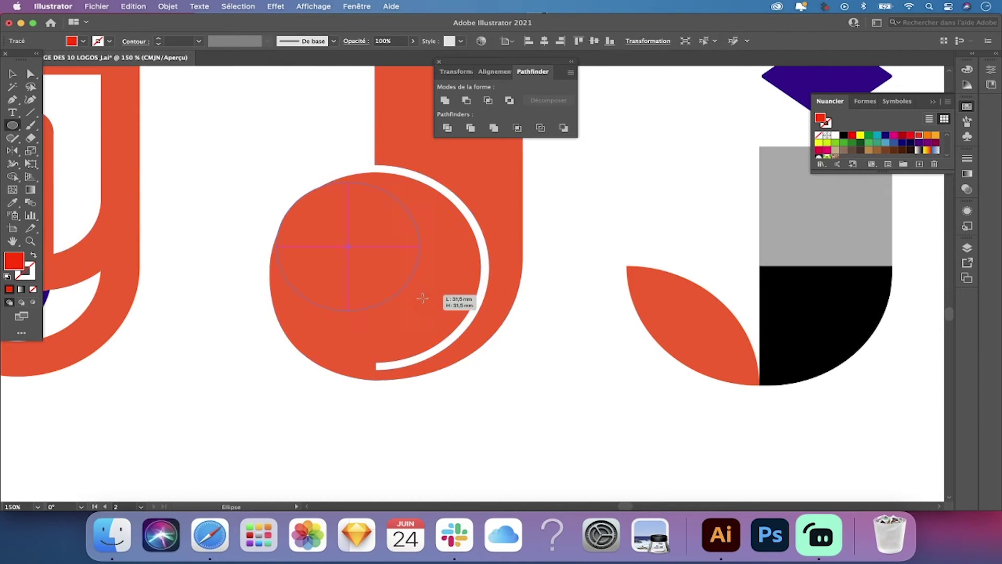
Enlarge the navy circle that starts the navy-to-orange blend in the third J's bowl
drag(413, 287, 377, 176)
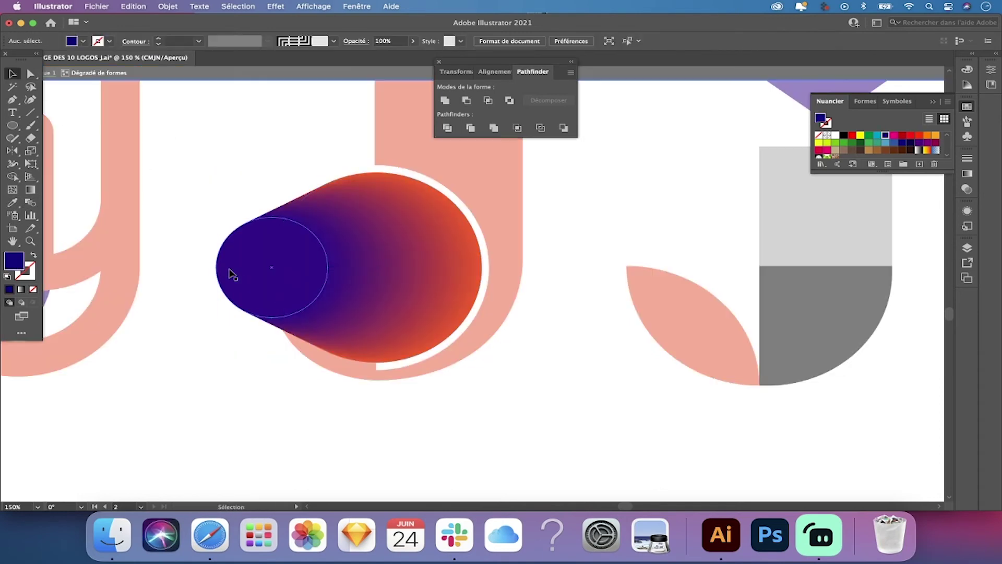